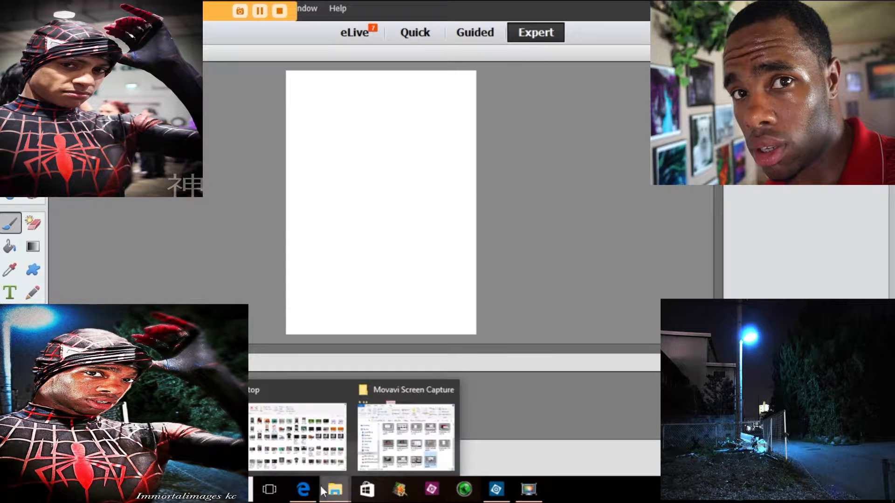
# Switch to the Desktop folder in File Explorer and preview the photos IMG_6394, IMG_6395 and IMG_6397
pyautogui.click(305, 489)
pyautogui.click(307, 489)
pyautogui.moveTo(334, 491)
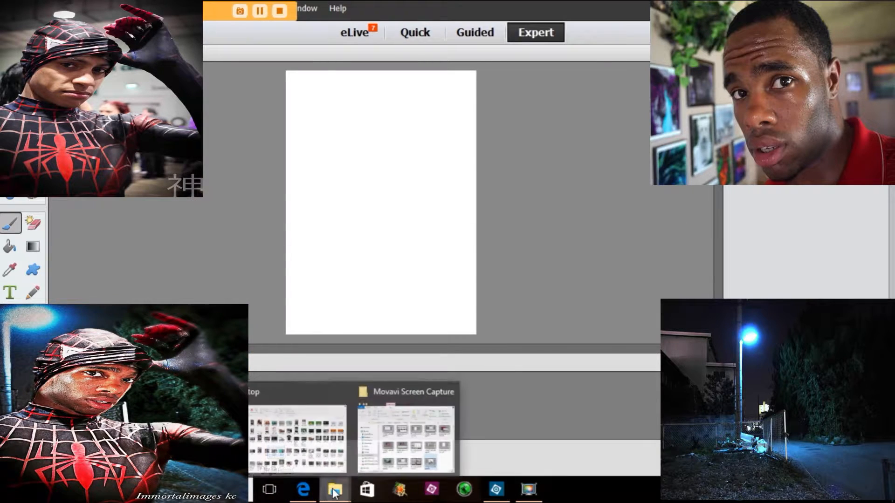
pyautogui.click(300, 446)
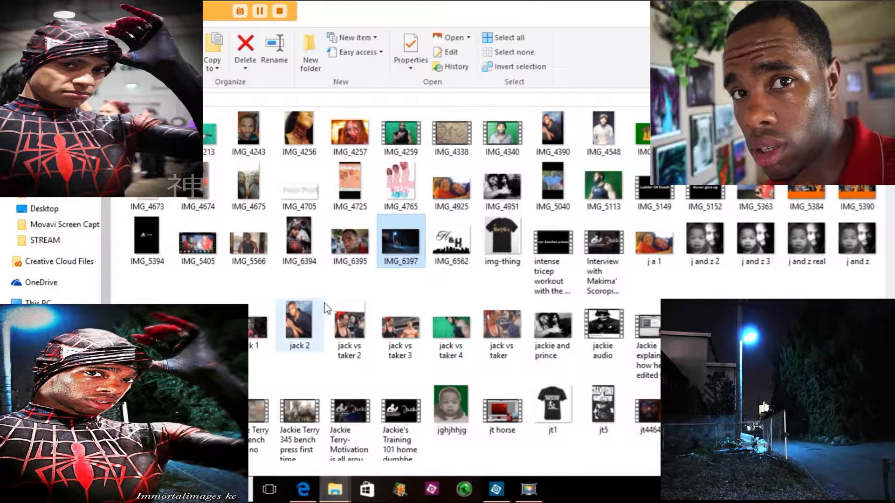
pyautogui.doubleClick(298, 234)
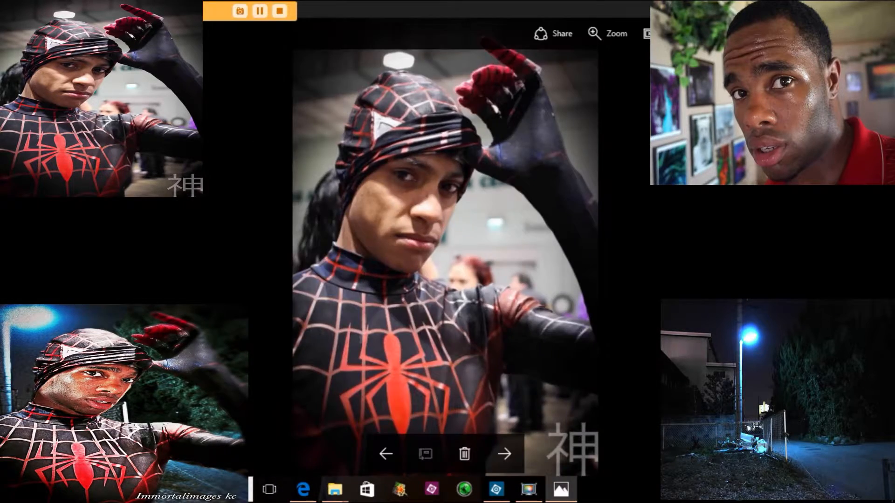
pyautogui.click(882, 8)
pyautogui.doubleClick(353, 243)
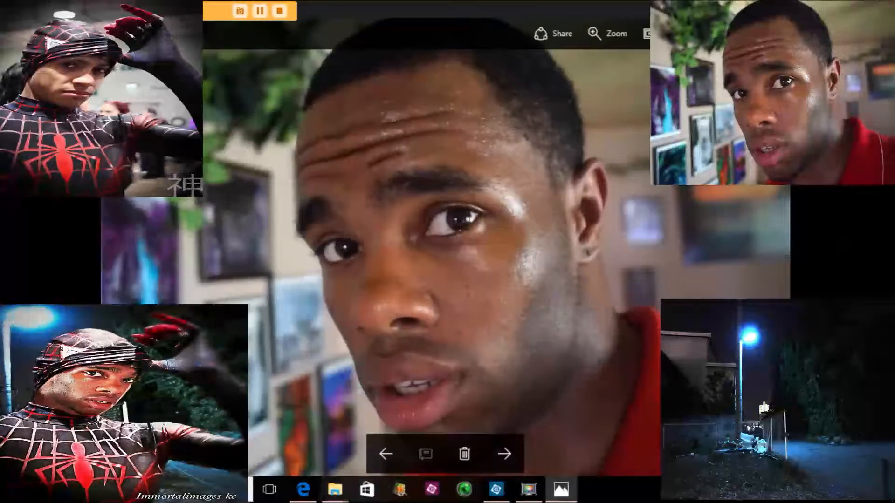
pyautogui.click(882, 8)
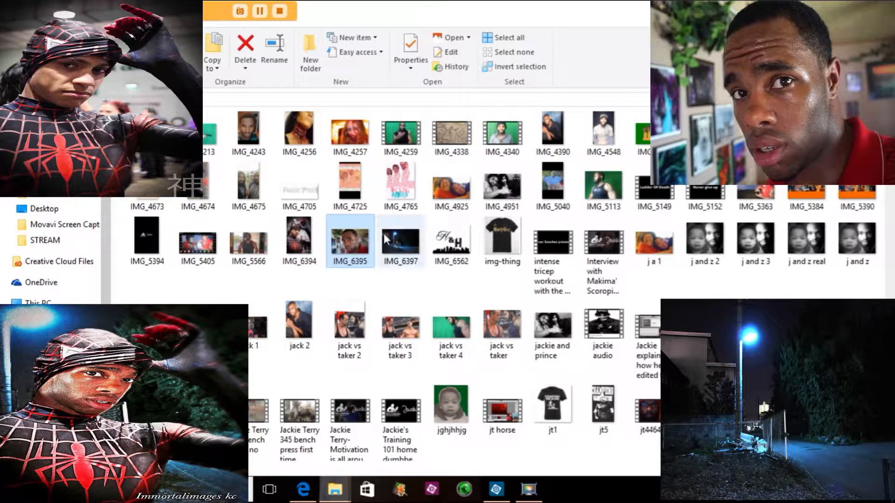
pyautogui.doubleClick(400, 242)
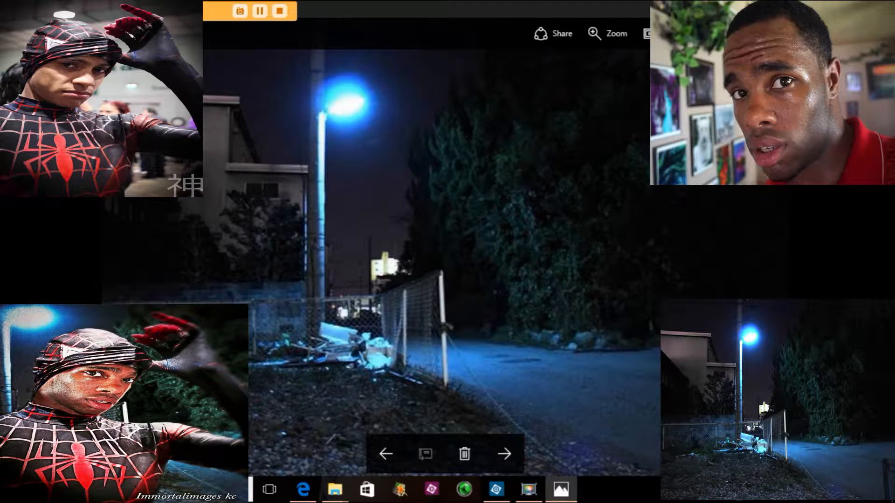
pyautogui.click(820, 8)
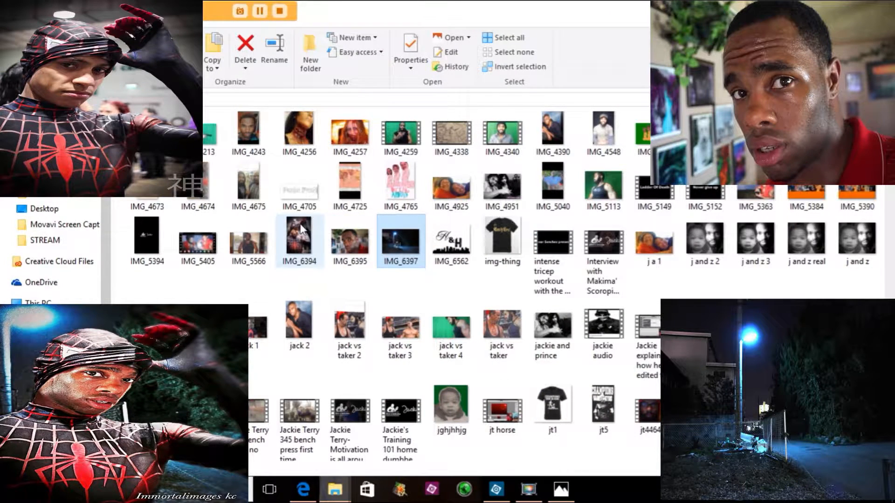
# Open IMG_6394, IMG_6395 and IMG_6397 from the Desktop folder in Photoshop Elements
pyautogui.moveTo(303, 230); pyautogui.dragTo(115, 395)
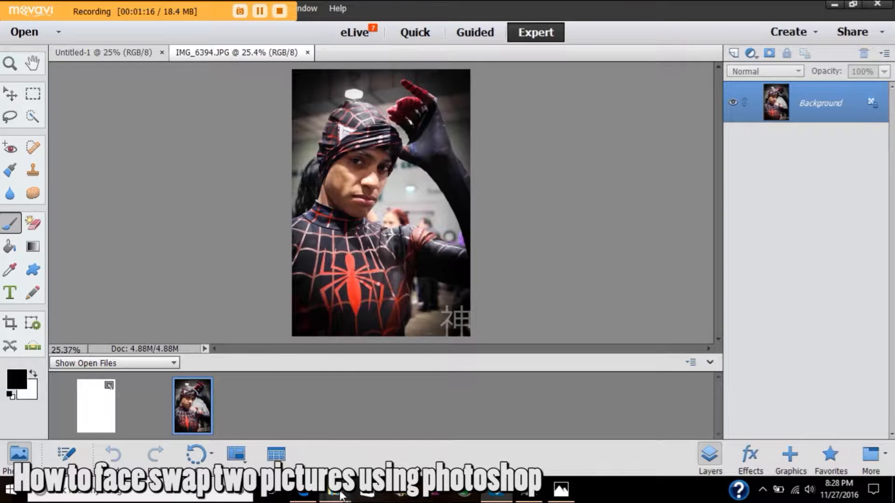
pyautogui.moveTo(334, 495)
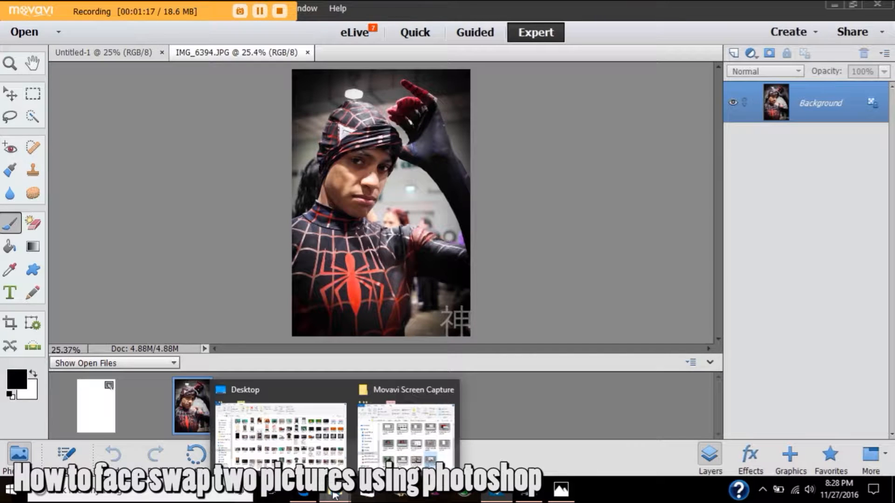
pyautogui.click(315, 456)
pyautogui.moveTo(350, 240); pyautogui.dragTo(133, 410)
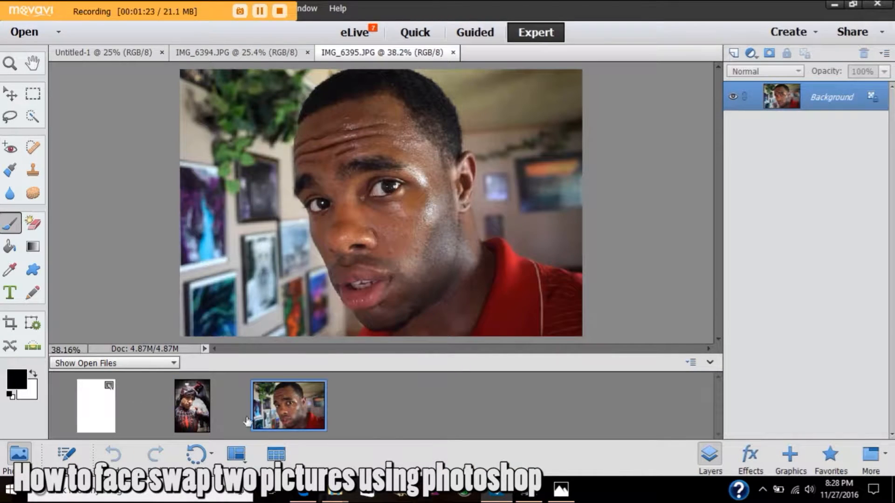
pyautogui.moveTo(338, 490)
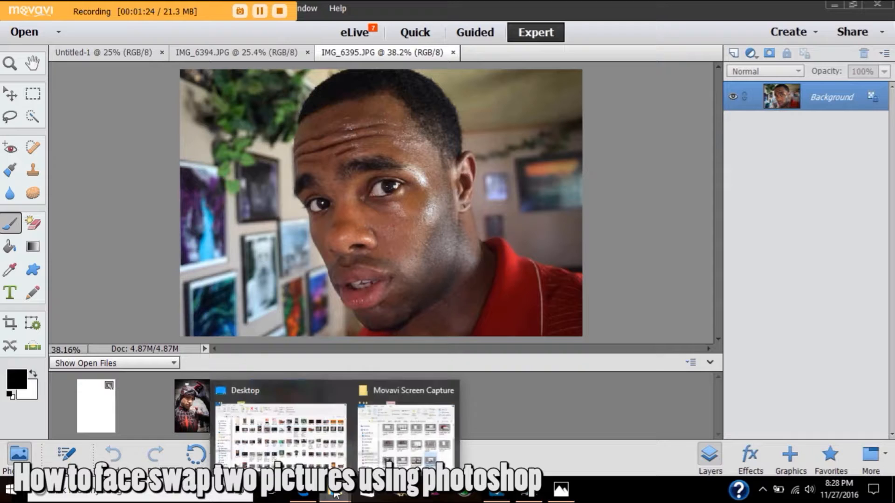
pyautogui.click(336, 445)
pyautogui.moveTo(400, 187); pyautogui.dragTo(129, 420)
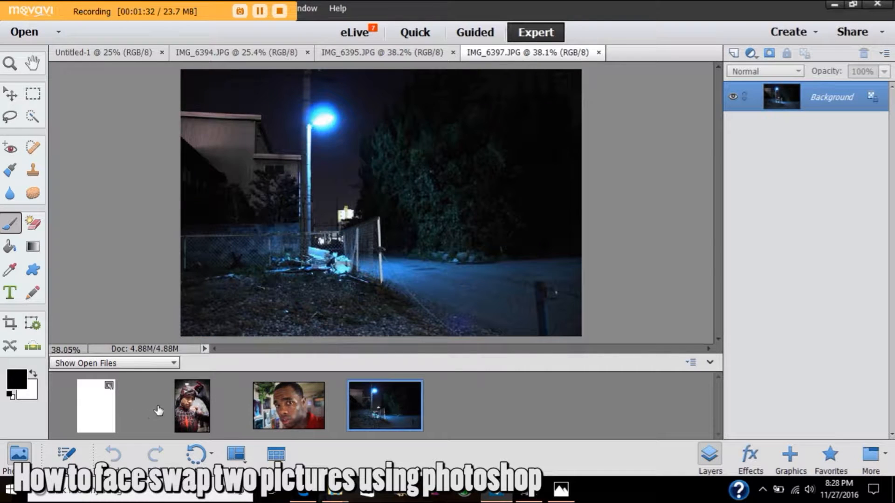
# Compare the direction the faces point in IMG_6394 and IMG_6395
pyautogui.click(192, 406)
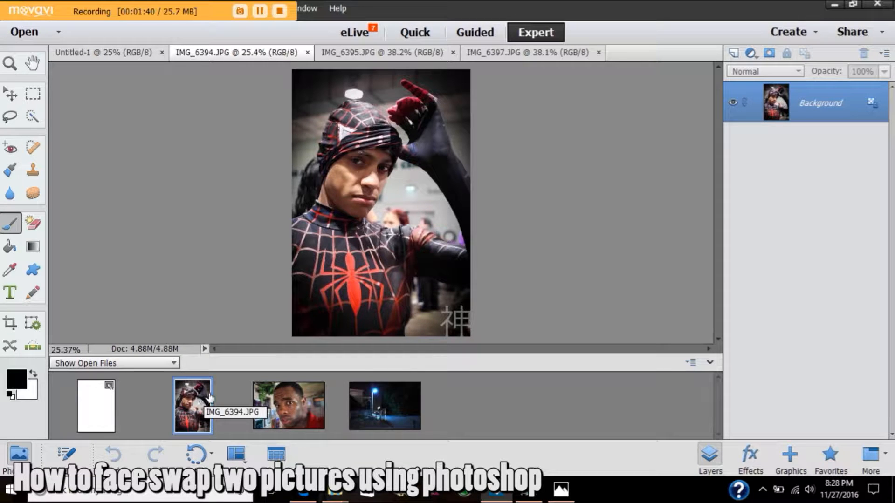
pyautogui.click(289, 411)
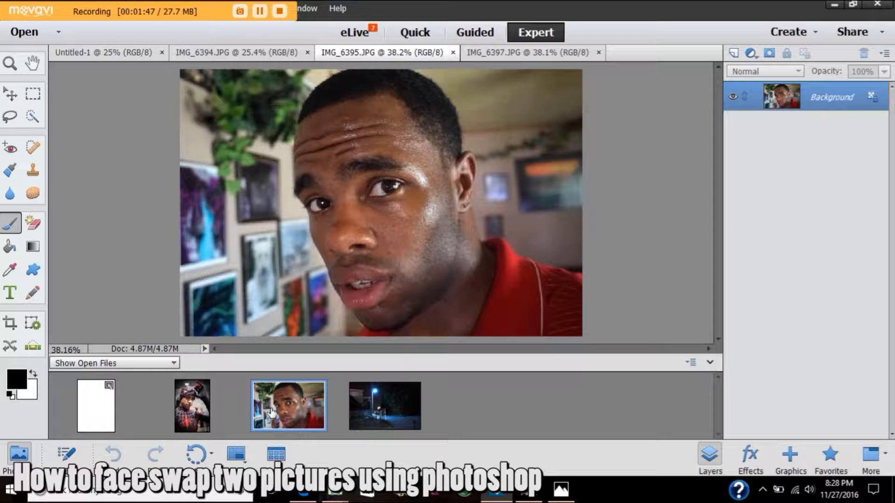
pyautogui.click(207, 412)
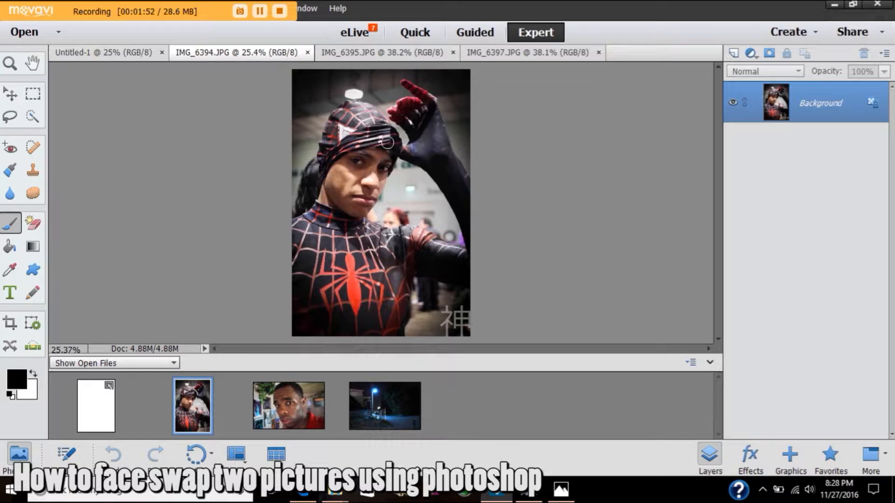
pyautogui.click(294, 400)
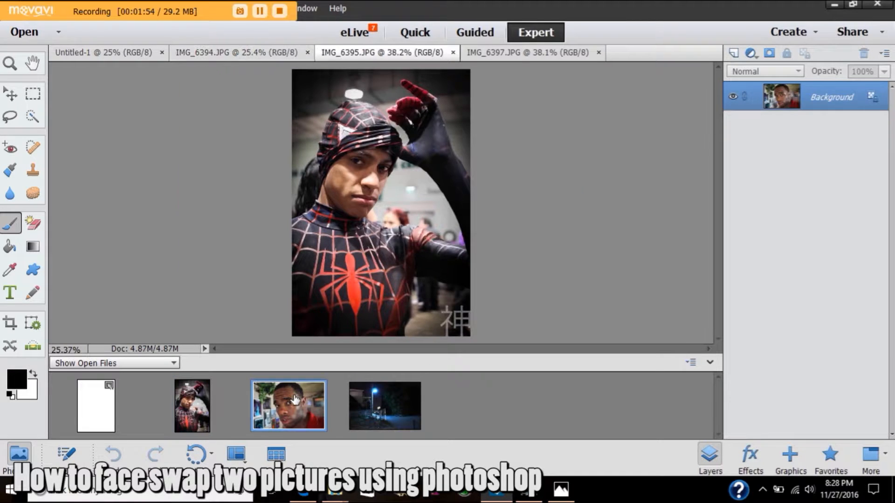
pyautogui.click(186, 406)
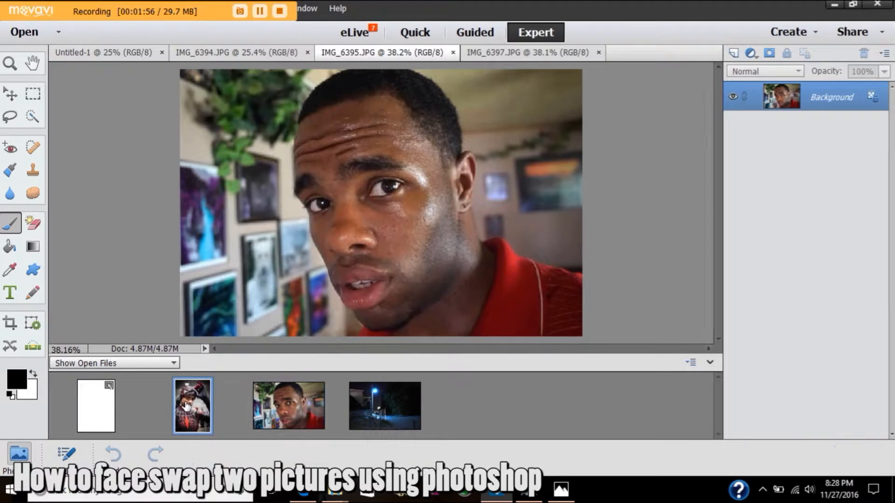
# Flip the IMG_6395 portrait horizontally
pyautogui.click(297, 403)
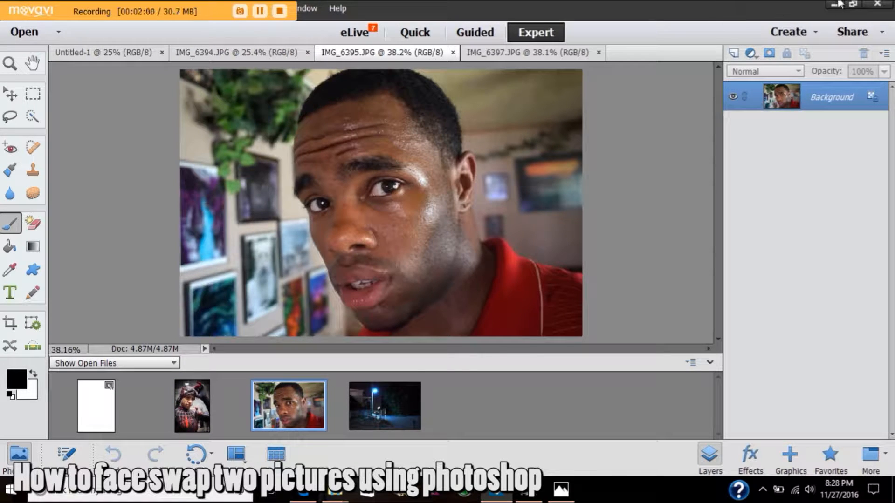
pyautogui.click(853, 5)
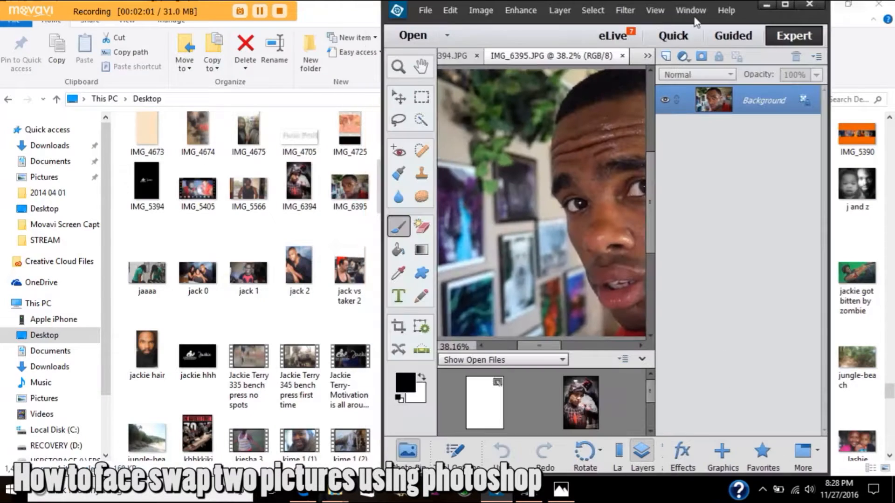
pyautogui.click(480, 10)
pyautogui.moveTo(508, 29)
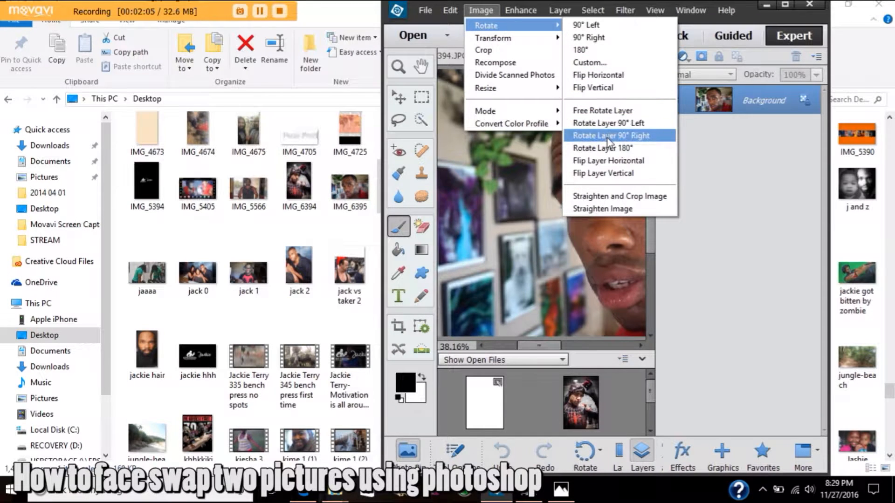
pyautogui.click(620, 76)
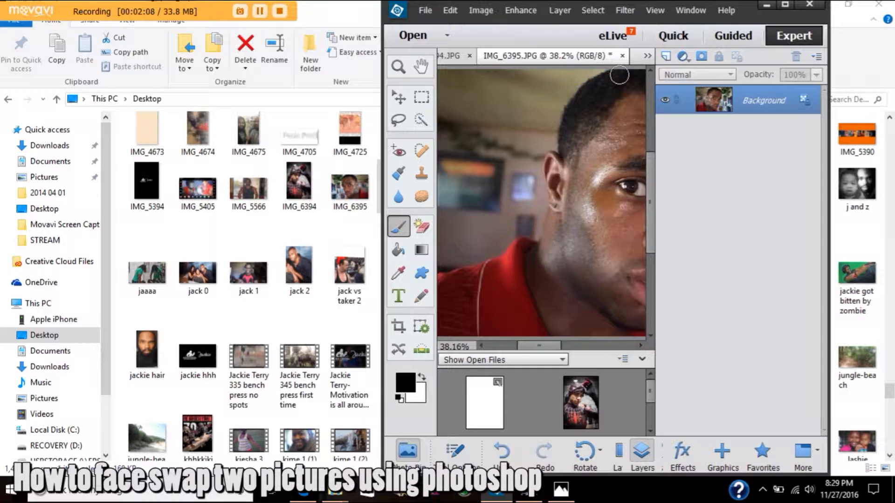
pyautogui.click(785, 6)
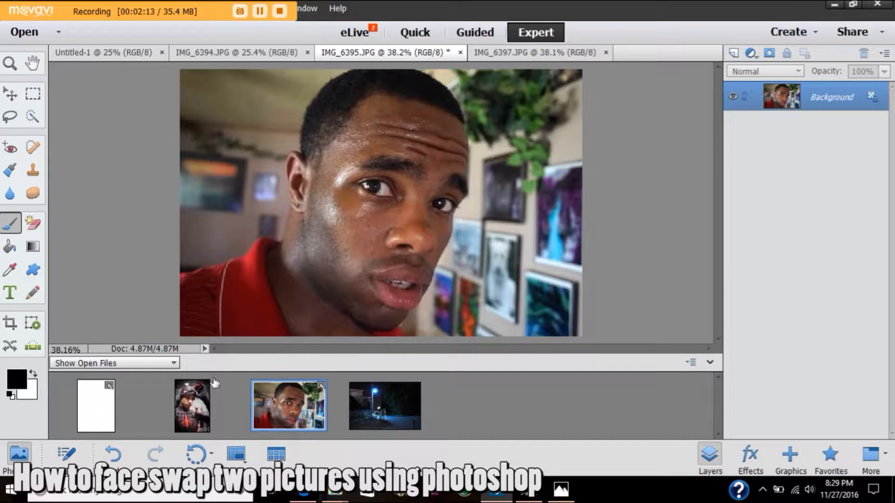
# Place the flipped IMG_6395 portrait as a layer in IMG_6394 and move it up over the costumed figure's head
pyautogui.click(209, 405)
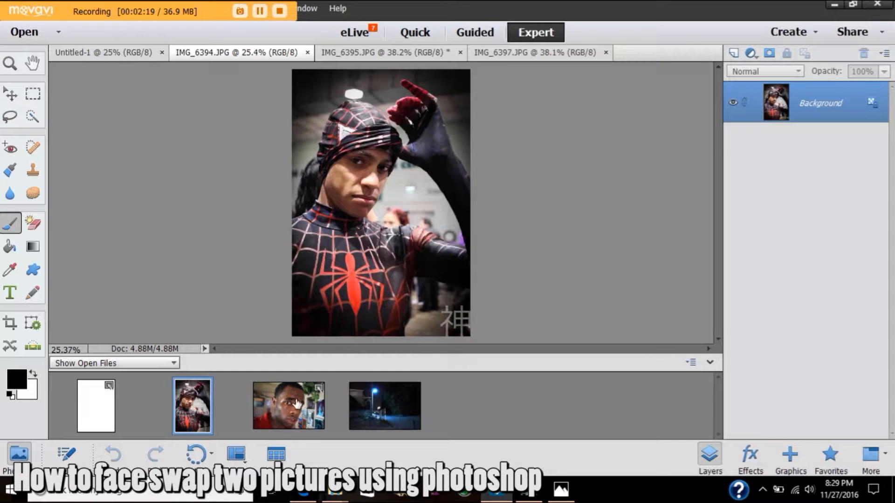
pyautogui.moveTo(290, 405); pyautogui.dragTo(366, 175)
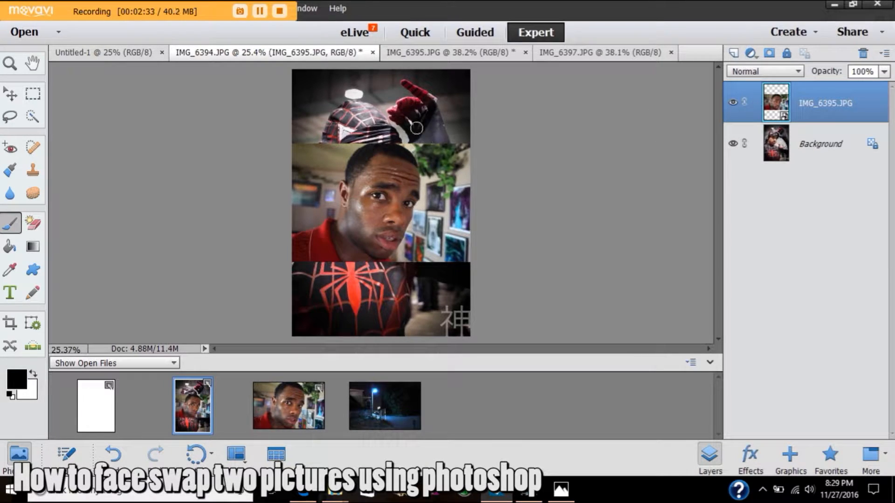
pyautogui.press('v')
pyautogui.moveTo(336, 166); pyautogui.dragTo(337, 149)
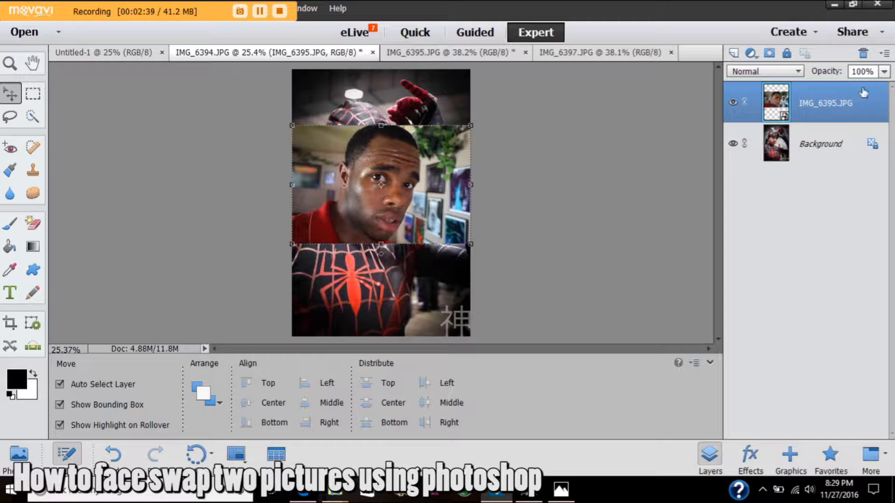
# Lower the IMG_6395 layer's opacity to 30% and move it so its face overlaps the costumed figure's face
pyautogui.click(883, 72)
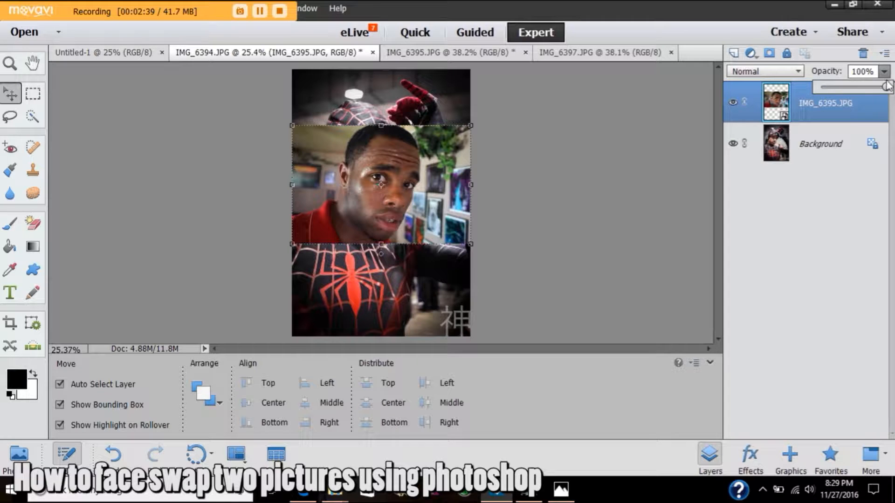
pyautogui.moveTo(887, 86); pyautogui.dragTo(840, 88)
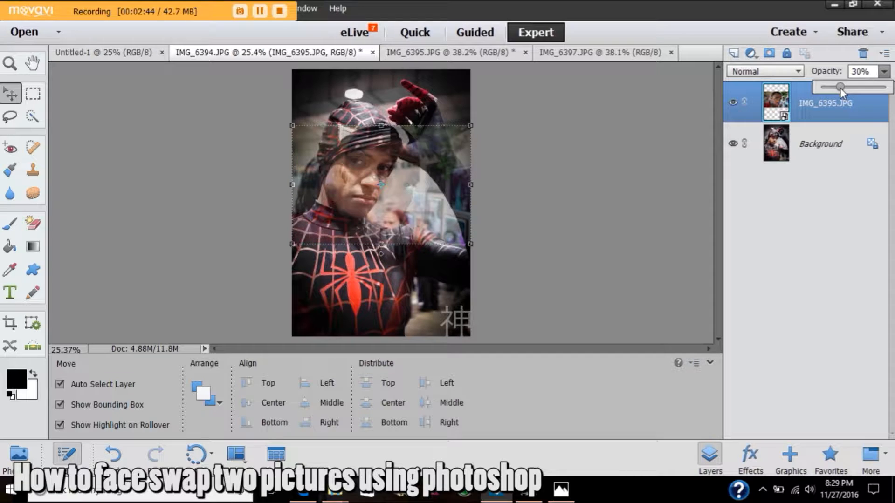
pyautogui.moveTo(380, 200); pyautogui.dragTo(361, 186)
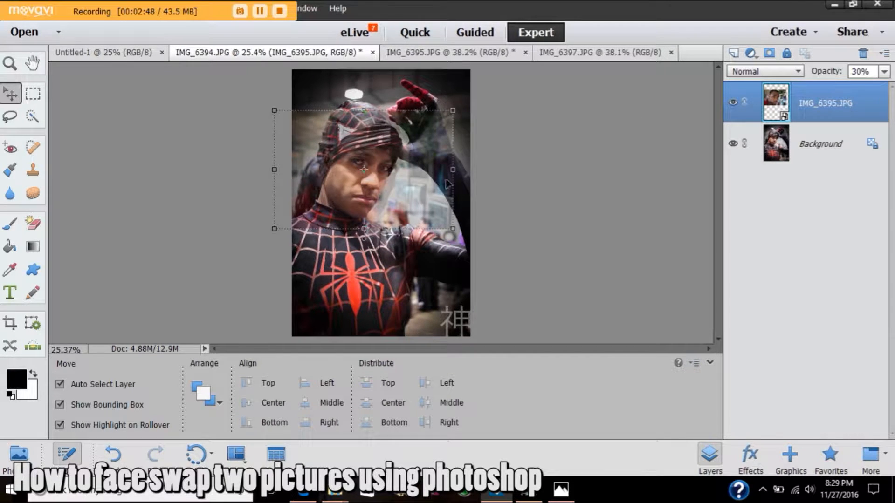
# Scale the IMG_6395 layer to about 62.5% and align it with the face beneath, at about X 413 px, Y 594 px
pyautogui.moveTo(451, 173); pyautogui.dragTo(408, 178)
pyautogui.moveTo(356, 228); pyautogui.dragTo(356, 220)
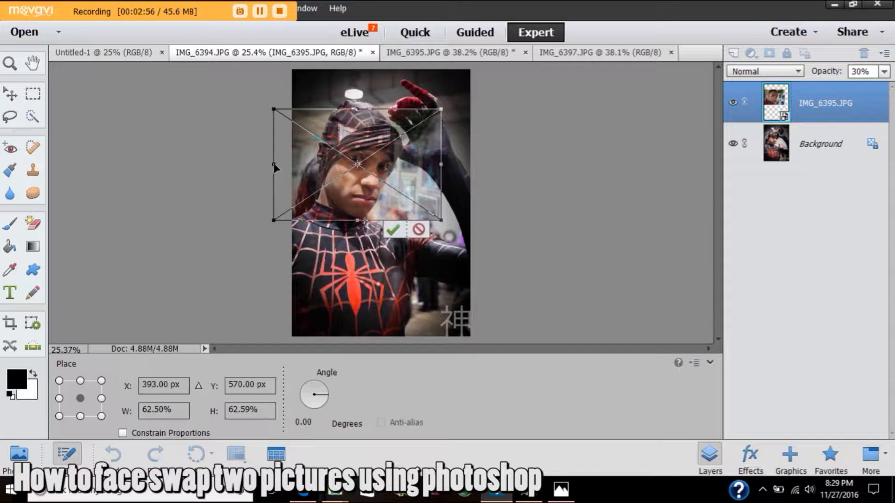
pyautogui.moveTo(337, 164); pyautogui.dragTo(340, 167)
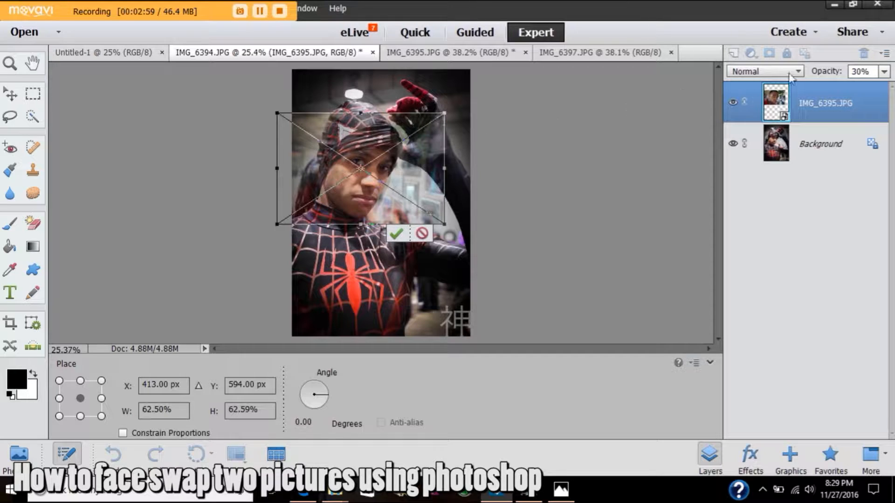
# Raise the IMG_6395 layer's opacity to 75% and shift it to about X 425 px, Y 626 px
pyautogui.click(884, 71)
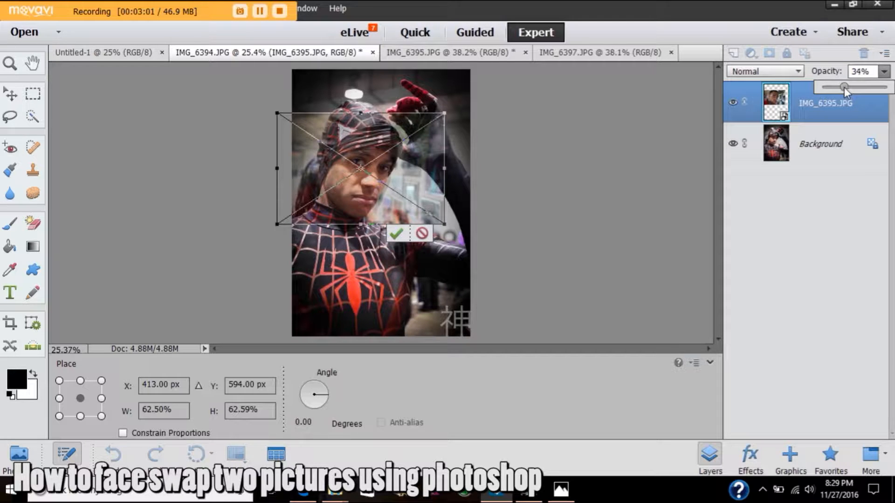
pyautogui.moveTo(851, 88); pyautogui.dragTo(861, 89)
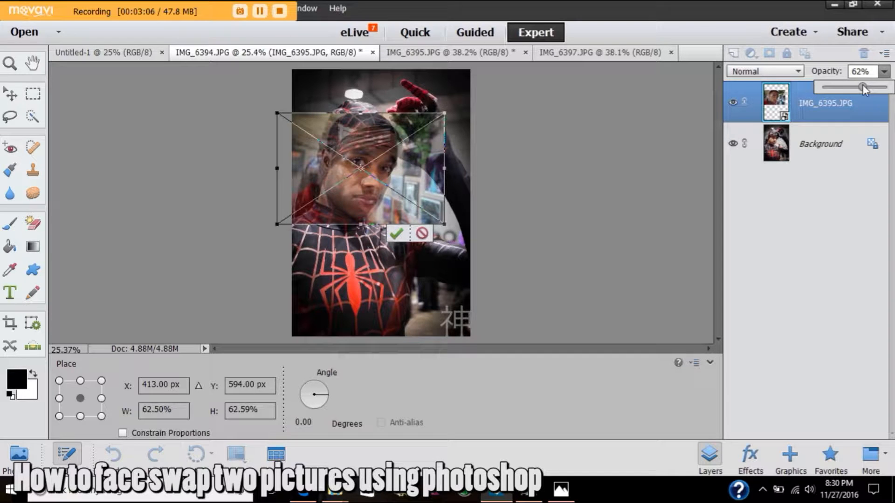
pyautogui.moveTo(865, 86); pyautogui.dragTo(871, 86)
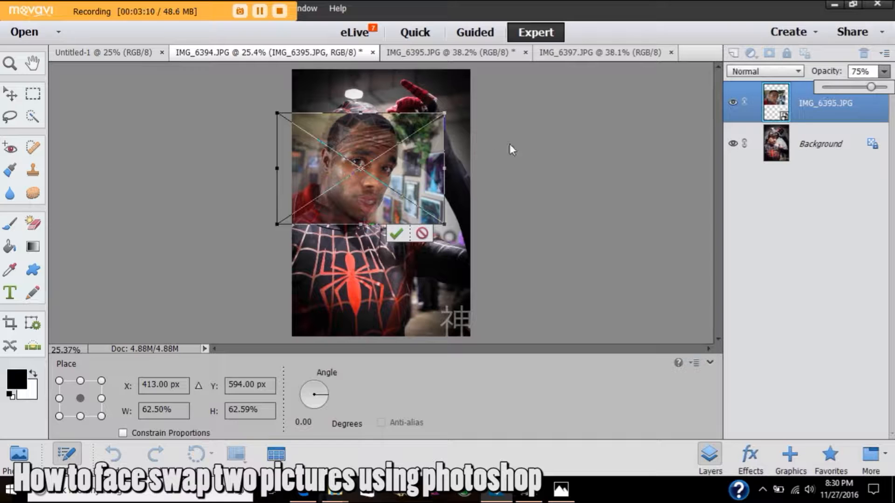
pyautogui.moveTo(406, 179)
pyautogui.mouseDown()
pyautogui.moveTo(415, 177)
pyautogui.moveTo(407, 179)
pyautogui.mouseUp()
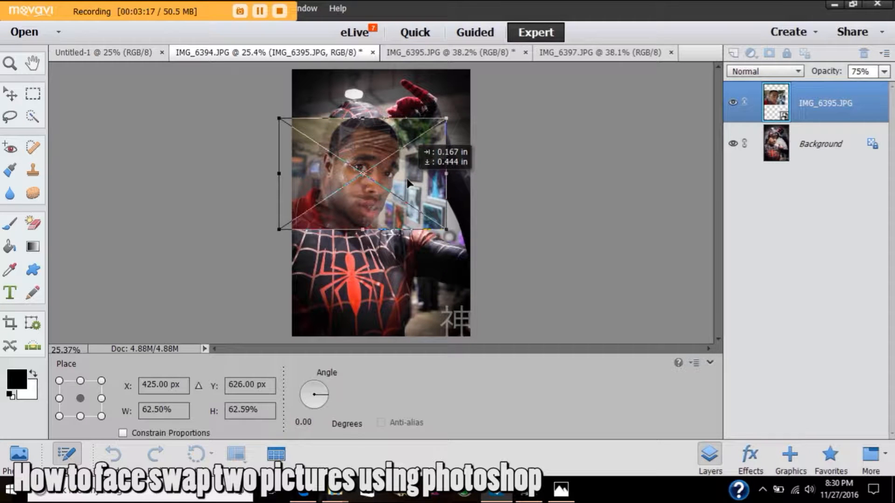
pyautogui.moveTo(407, 180); pyautogui.dragTo(407, 180)
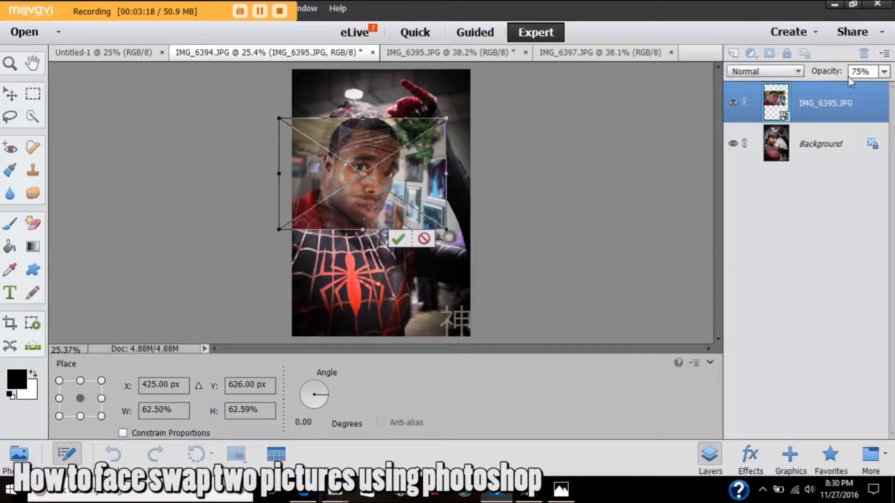
# Set the IMG_6395 layer's opacity to 100% and commit its placement over the costumed figure's face
pyautogui.click(884, 72)
pyautogui.moveTo(872, 87); pyautogui.dragTo(882, 87)
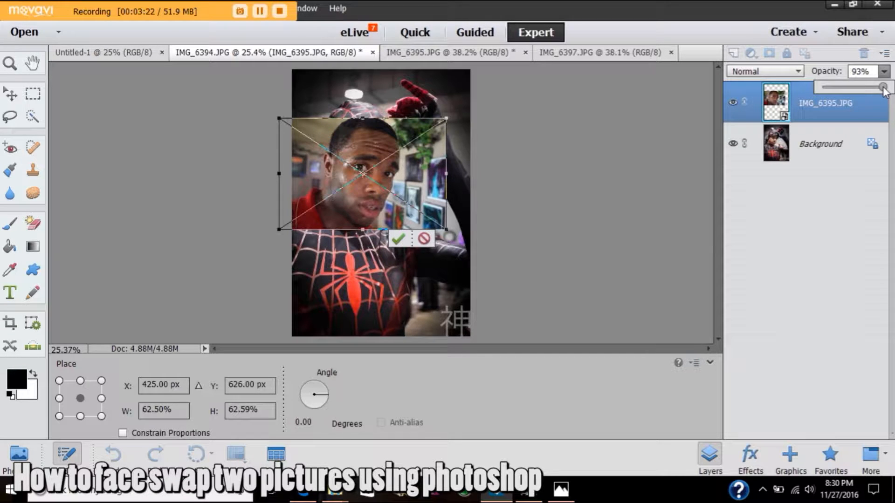
pyautogui.moveTo(884, 87); pyautogui.dragTo(841, 88)
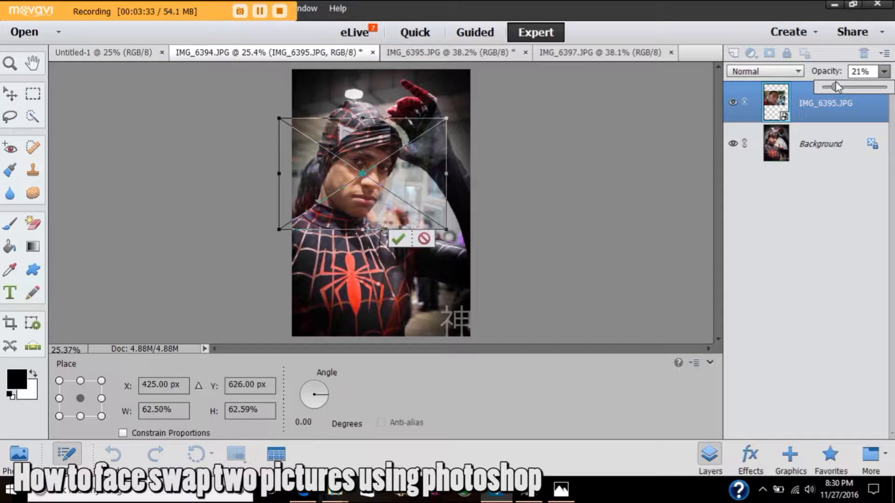
pyautogui.moveTo(835, 82)
pyautogui.mouseDown()
pyautogui.moveTo(822, 84)
pyautogui.moveTo(840, 85)
pyautogui.mouseUp()
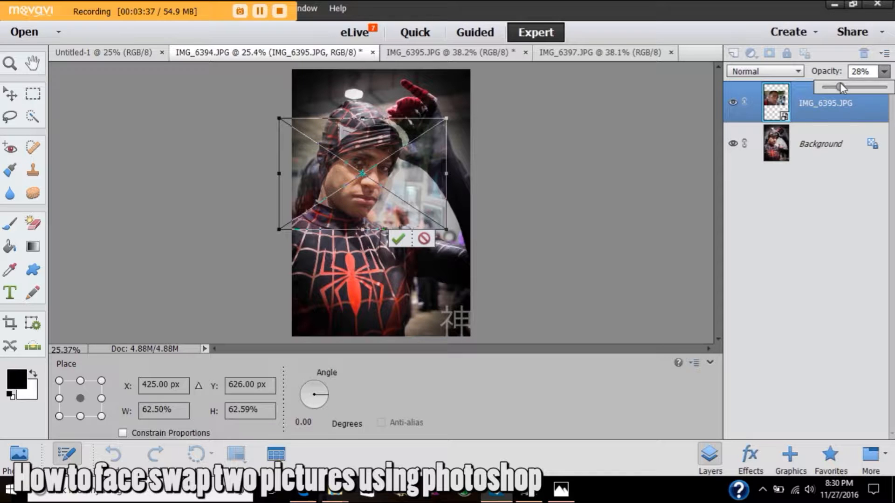
pyautogui.moveTo(842, 83); pyautogui.dragTo(849, 85)
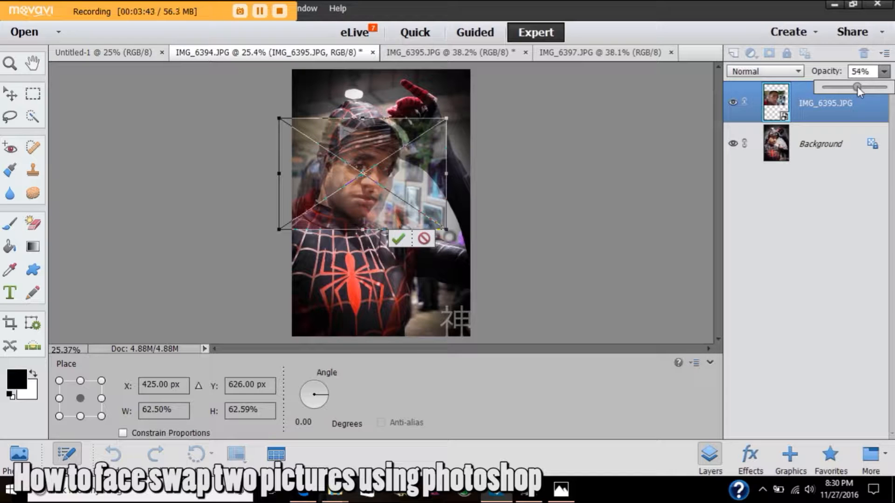
pyautogui.moveTo(860, 88); pyautogui.dragTo(891, 99)
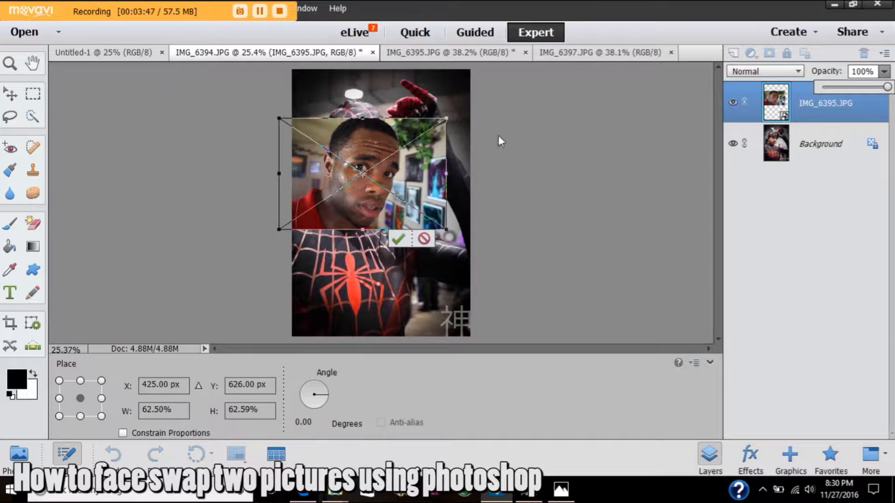
pyautogui.click(393, 240)
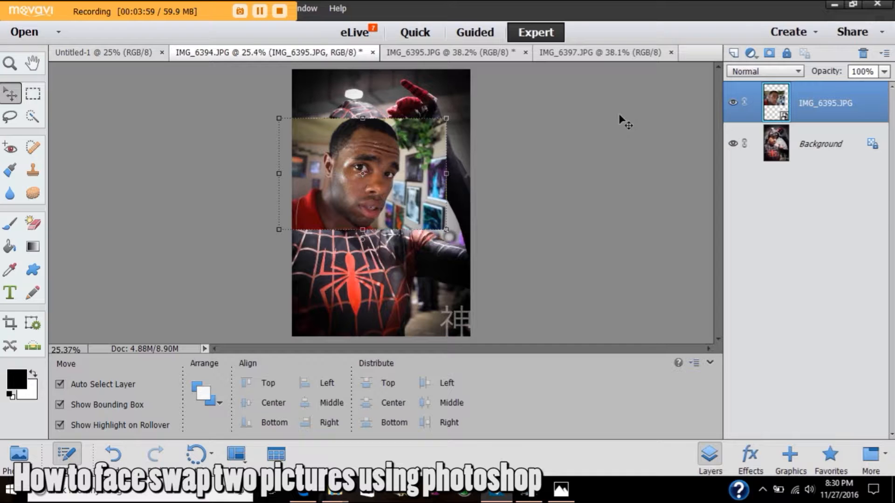
# Add a layer mask to the IMG_6395 layer and hide the portrait by painting black with a 592 px brush
pyautogui.click(768, 55)
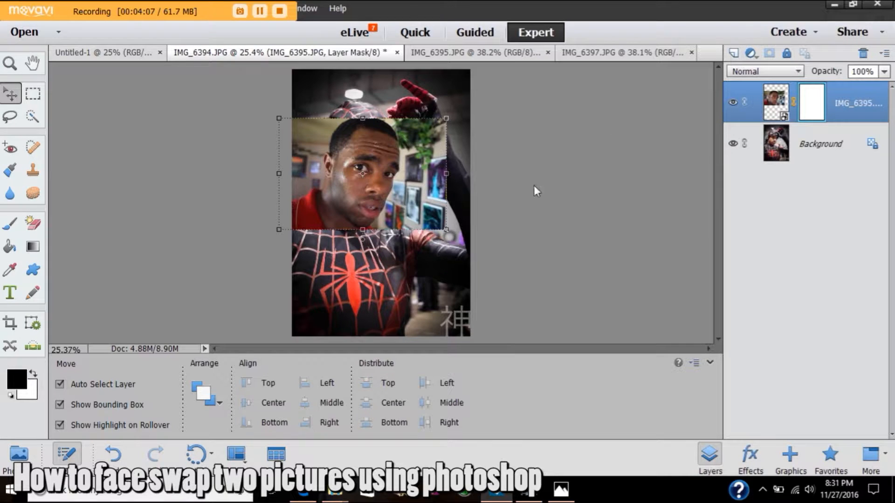
pyautogui.click(10, 225)
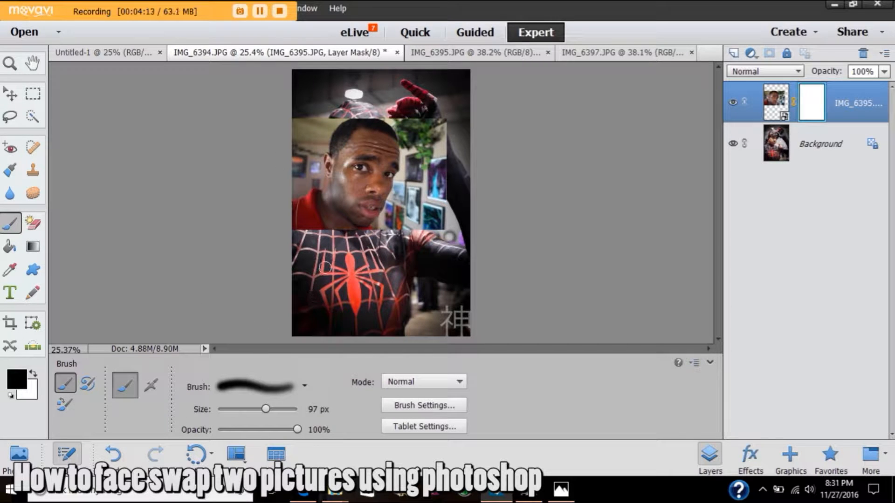
pyautogui.moveTo(266, 409); pyautogui.dragTo(274, 410)
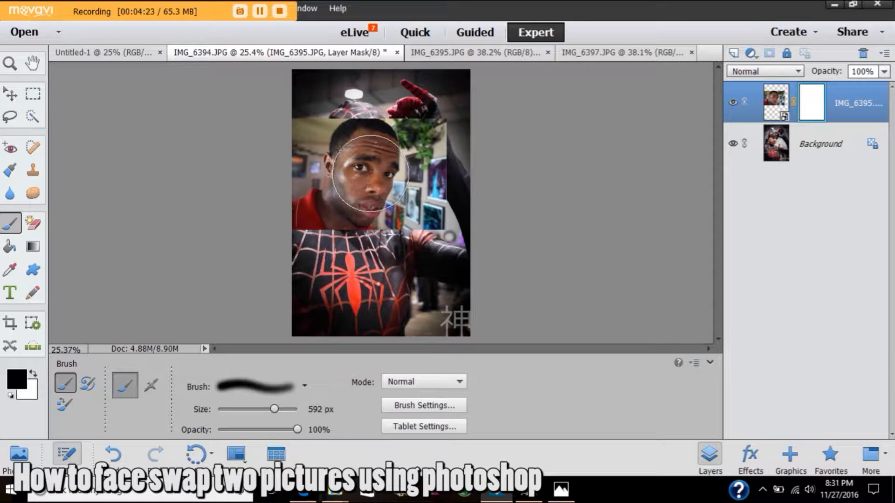
pyautogui.moveTo(366, 173)
pyautogui.mouseDown()
pyautogui.moveTo(390, 144)
pyautogui.moveTo(387, 159)
pyautogui.moveTo(399, 143)
pyautogui.moveTo(411, 199)
pyautogui.moveTo(432, 190)
pyautogui.moveTo(432, 132)
pyautogui.moveTo(411, 120)
pyautogui.moveTo(361, 185)
pyautogui.moveTo(340, 176)
pyautogui.moveTo(334, 139)
pyautogui.moveTo(348, 174)
pyautogui.moveTo(325, 225)
pyautogui.moveTo(309, 212)
pyautogui.moveTo(419, 202)
pyautogui.moveTo(382, 178)
pyautogui.moveTo(409, 159)
pyautogui.moveTo(378, 142)
pyautogui.moveTo(375, 156)
pyautogui.moveTo(377, 129)
pyautogui.moveTo(406, 143)
pyautogui.moveTo(380, 161)
pyautogui.moveTo(377, 180)
pyautogui.moveTo(362, 179)
pyautogui.moveTo(361, 158)
pyautogui.moveTo(393, 139)
pyautogui.moveTo(392, 171)
pyautogui.moveTo(412, 204)
pyautogui.moveTo(403, 183)
pyautogui.moveTo(427, 156)
pyautogui.moveTo(397, 147)
pyautogui.moveTo(378, 153)
pyautogui.moveTo(366, 173)
pyautogui.moveTo(371, 162)
pyautogui.moveTo(343, 176)
pyautogui.moveTo(377, 210)
pyautogui.mouseUp()
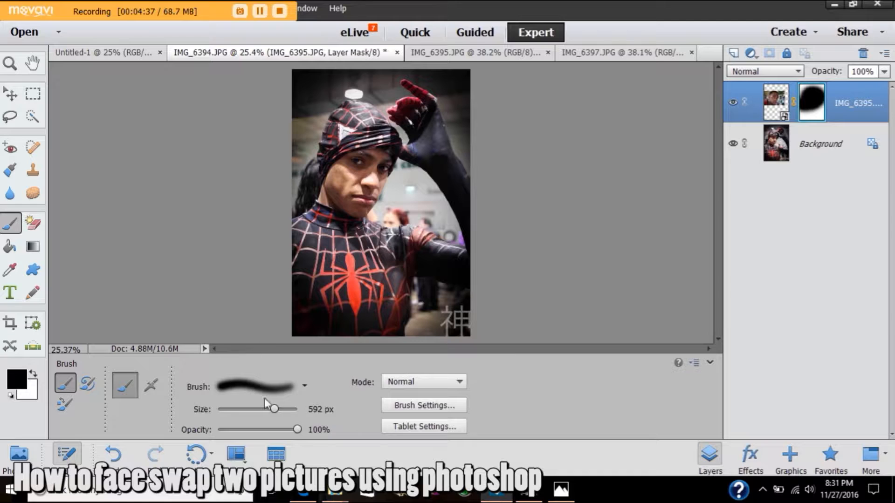
# Paint white on the IMG_6395 layer mask with a 69 px brush to reveal only the portrait's face inside the mask hood
pyautogui.moveTo(276, 412); pyautogui.dragTo(255, 413)
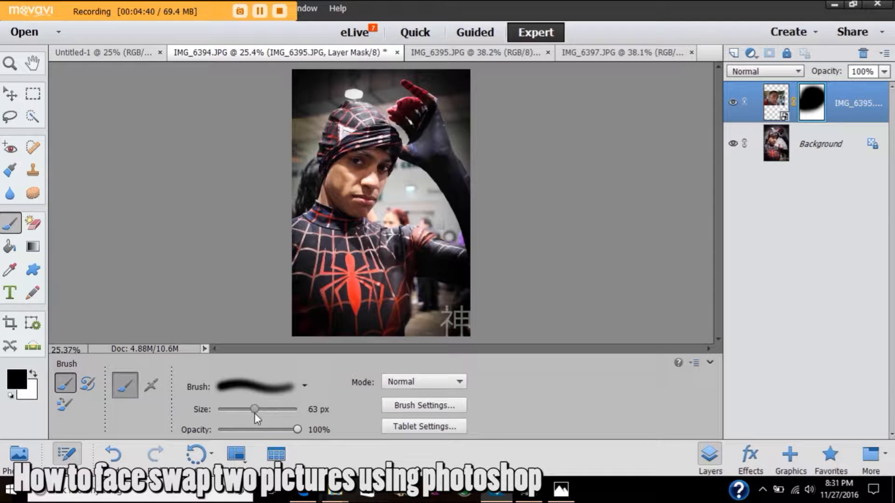
pyautogui.click(36, 373)
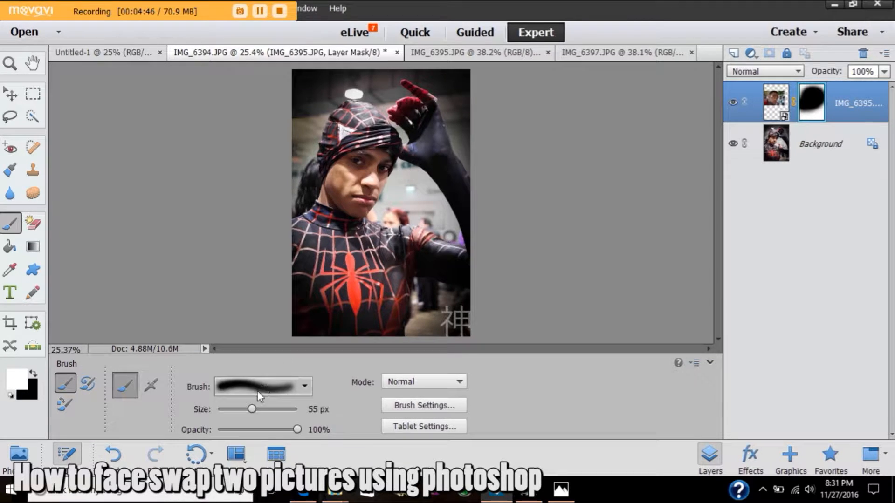
pyautogui.click(254, 408)
pyautogui.moveTo(254, 407); pyautogui.dragTo(256, 407)
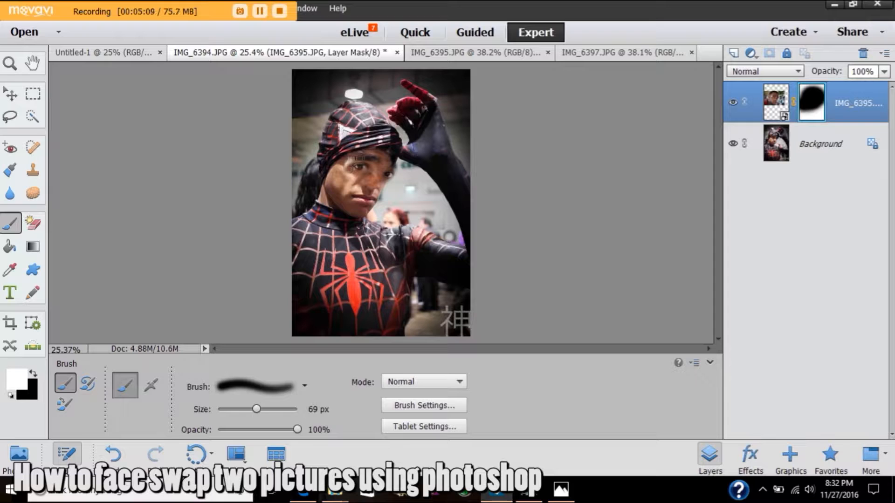
pyautogui.moveTo(350, 179)
pyautogui.mouseDown()
pyautogui.moveTo(376, 187)
pyautogui.moveTo(371, 203)
pyautogui.moveTo(365, 197)
pyautogui.moveTo(372, 206)
pyautogui.moveTo(362, 207)
pyautogui.moveTo(380, 206)
pyautogui.moveTo(379, 197)
pyautogui.moveTo(374, 214)
pyautogui.moveTo(390, 168)
pyautogui.moveTo(394, 186)
pyautogui.moveTo(365, 220)
pyautogui.mouseUp()
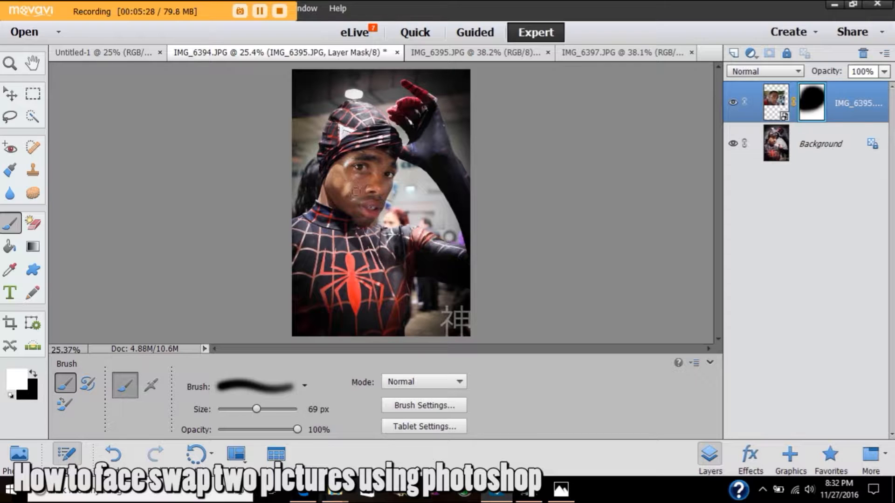
pyautogui.moveTo(345, 184)
pyautogui.mouseDown()
pyautogui.moveTo(339, 188)
pyautogui.moveTo(341, 178)
pyautogui.mouseUp()
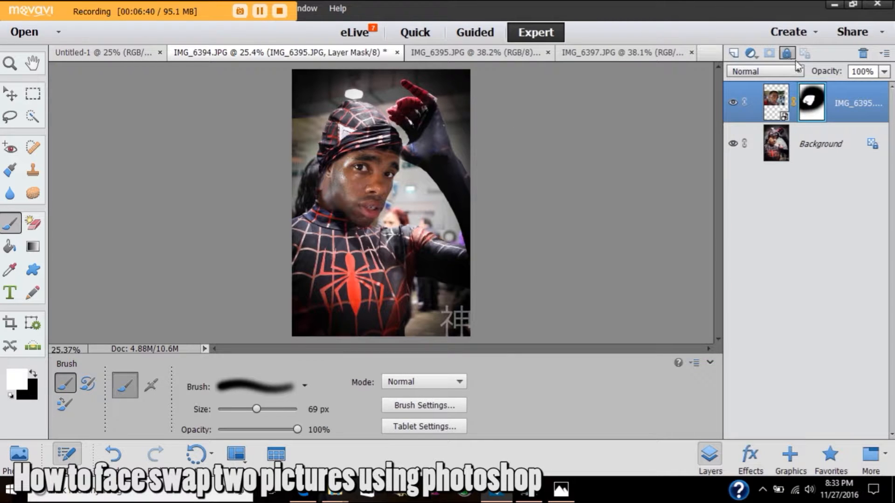
# Merge the visible layers of IMG_6394 into a single Background layer
pyautogui.rightClick(802, 101)
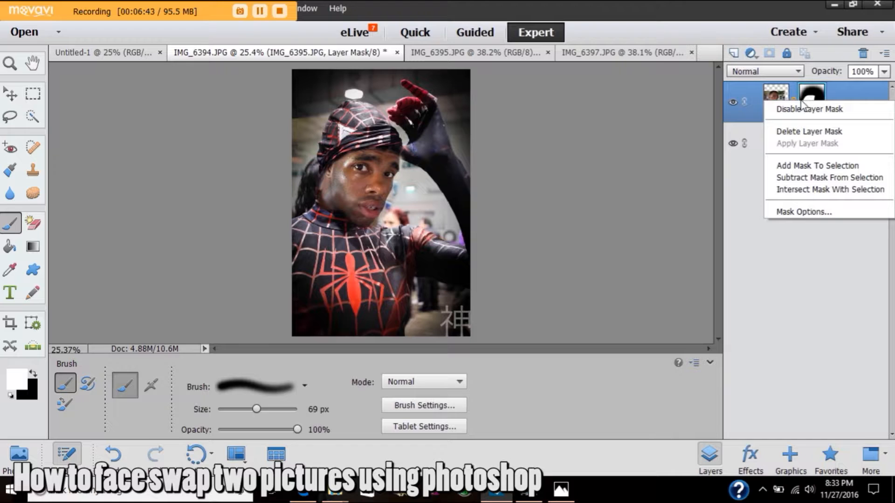
pyautogui.rightClick(776, 100)
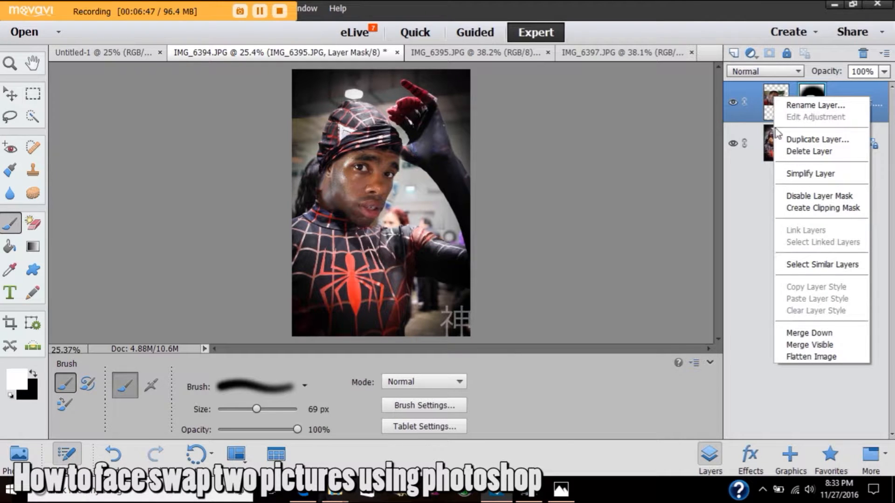
pyautogui.click(804, 344)
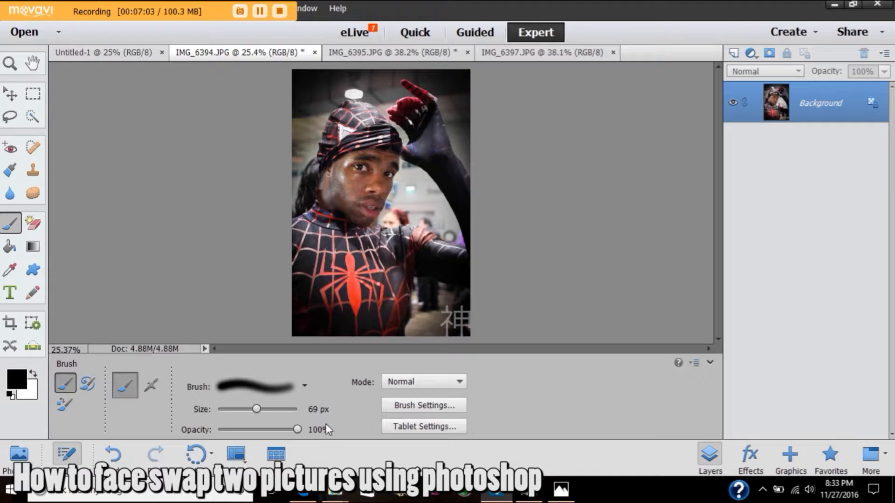
# Place the night street photo IMG_6397 as a new layer in IMG_6394
pyautogui.click(19, 453)
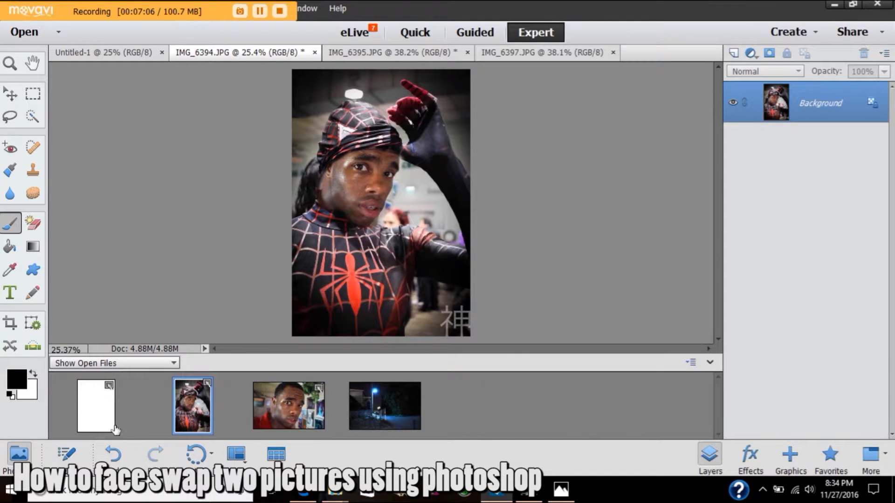
pyautogui.click(389, 418)
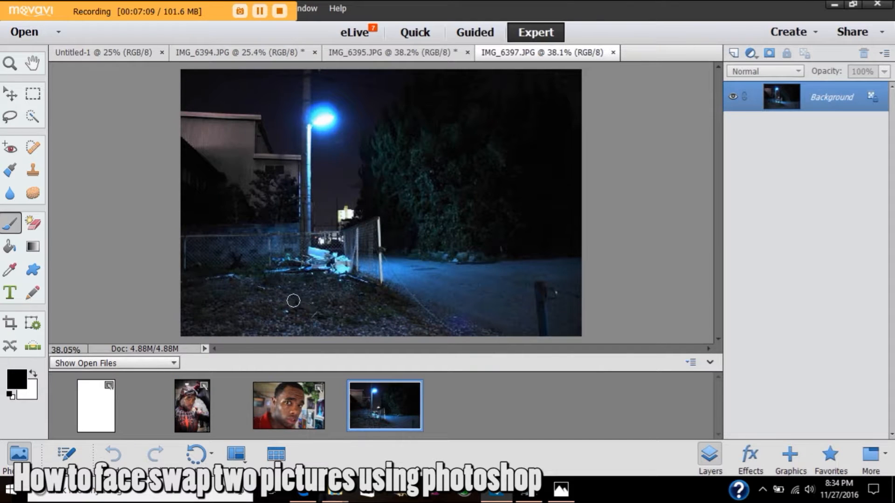
pyautogui.click(203, 407)
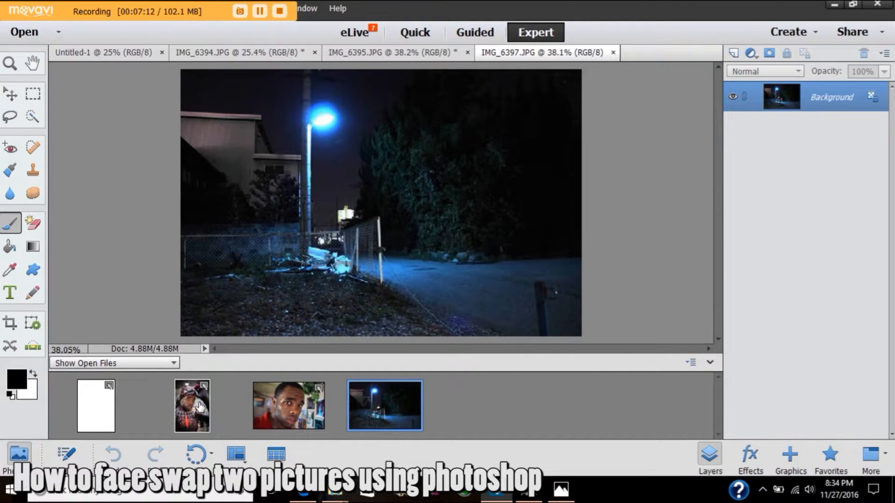
pyautogui.moveTo(380, 418); pyautogui.dragTo(388, 215)
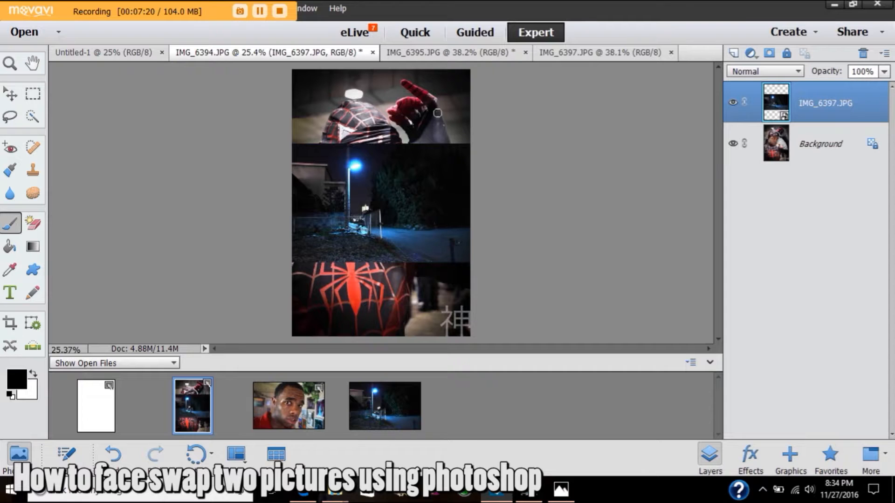
# Stretch the IMG_6397 layer vertically to about 150% height so it fills the whole canvas, and commit the transform
pyautogui.click(12, 96)
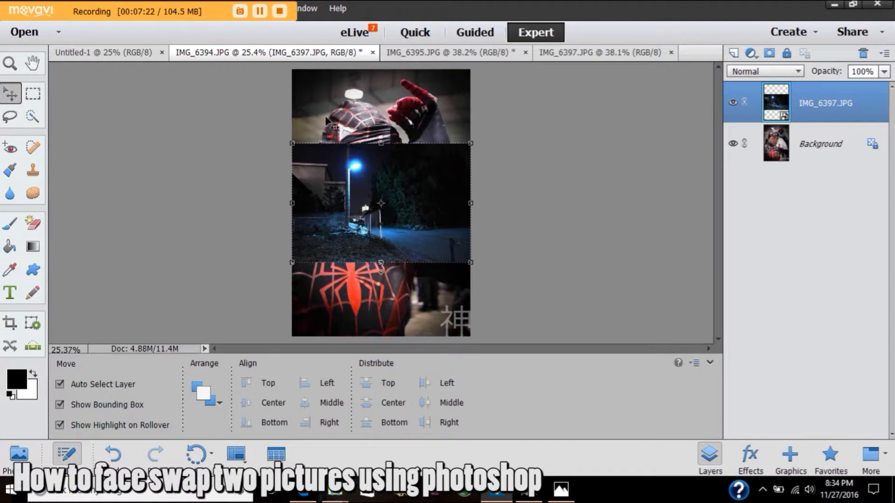
pyautogui.moveTo(378, 143); pyautogui.dragTo(380, 69)
pyautogui.moveTo(380, 262); pyautogui.dragTo(379, 341)
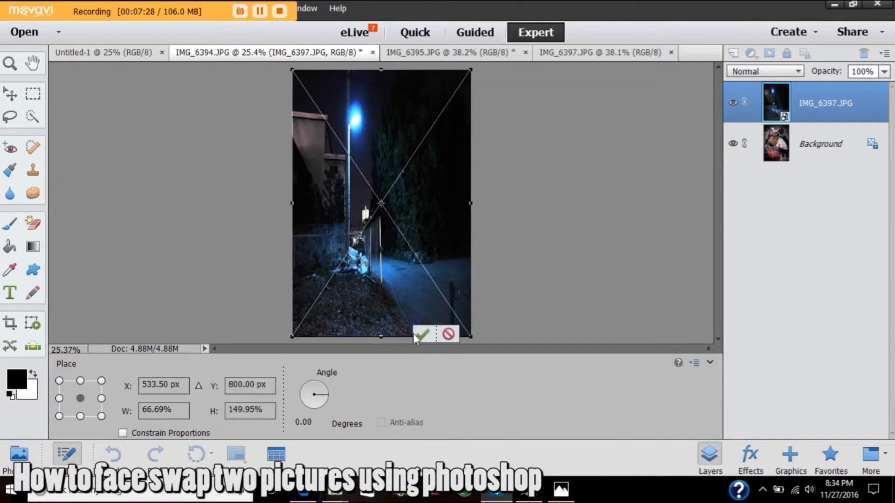
pyautogui.click(426, 333)
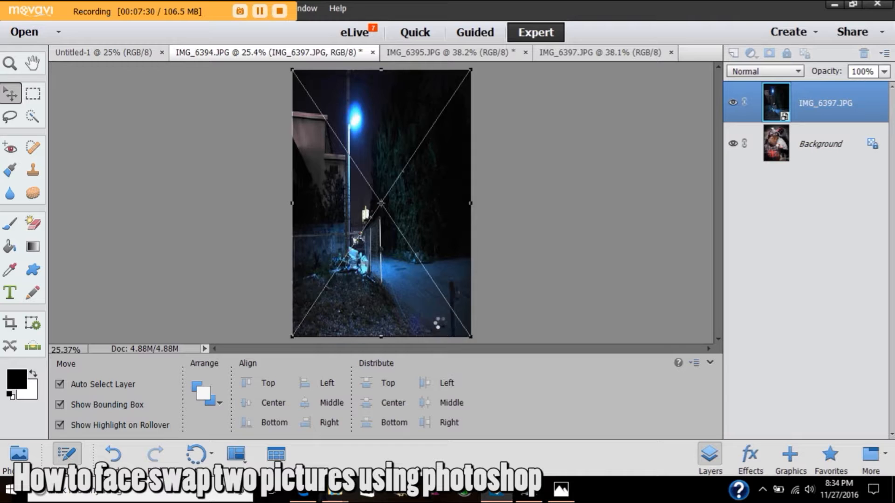
# Lower the IMG_6397 layer's opacity to 48% and resize it to about 89% width and 170% height, centred near X 354.5 px, Y 693.5 px
pyautogui.click(884, 71)
pyautogui.moveTo(886, 85); pyautogui.dragTo(852, 90)
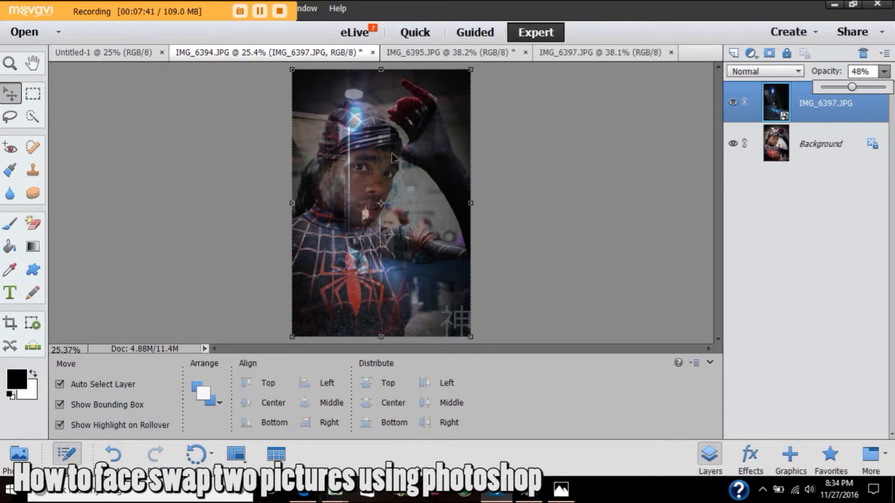
pyautogui.moveTo(388, 166); pyautogui.dragTo(354, 160)
pyautogui.moveTo(429, 191); pyautogui.dragTo(470, 193)
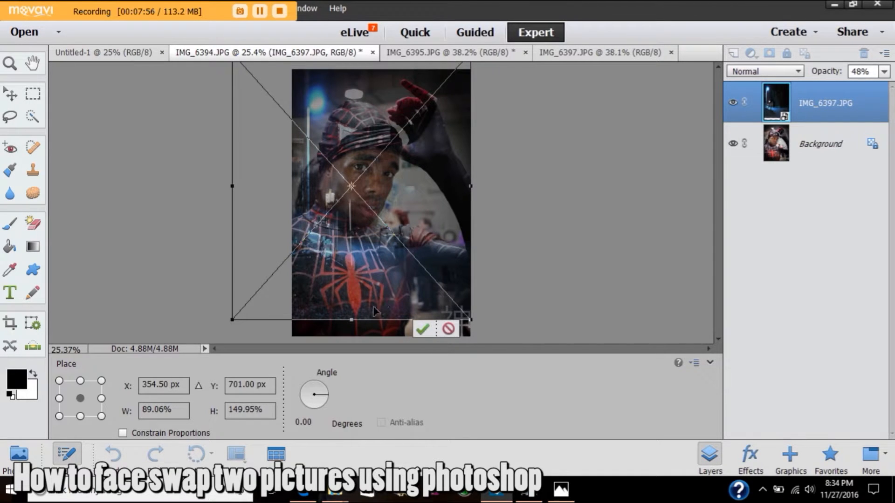
pyautogui.moveTo(353, 319); pyautogui.dragTo(348, 336)
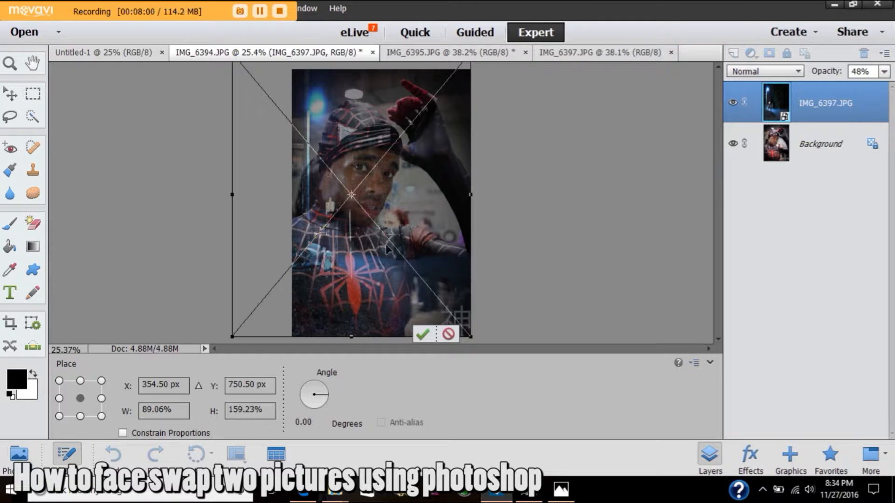
pyautogui.moveTo(389, 212); pyautogui.dragTo(385, 186)
pyautogui.moveTo(351, 319); pyautogui.dragTo(351, 336)
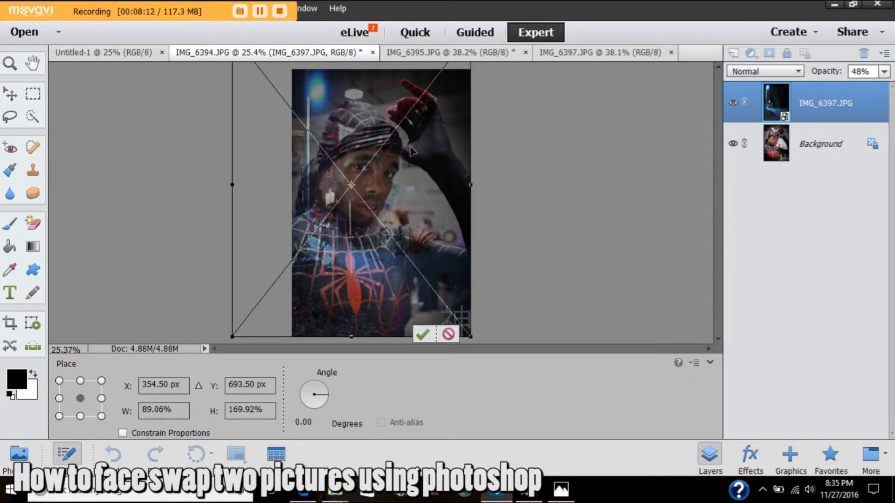
pyautogui.click(425, 334)
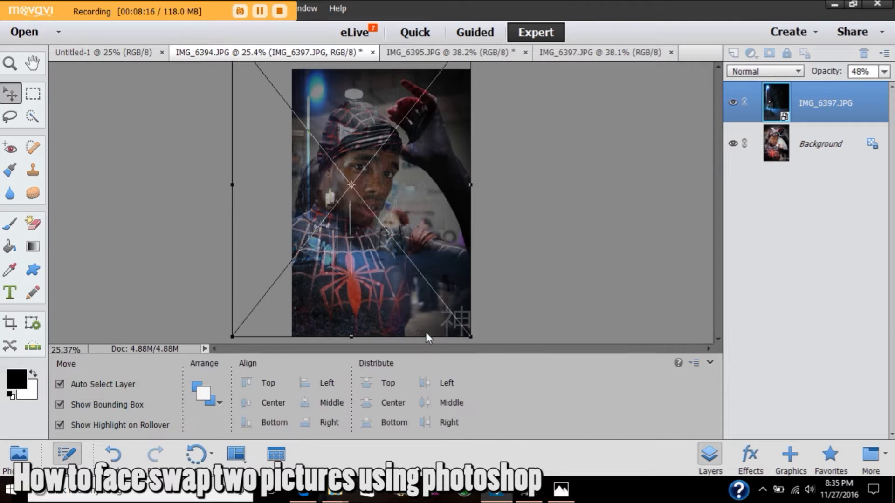
# Return the IMG_6397 layer to 100% opacity and hide it with a layer mask painted black using a 488 px brush
pyautogui.click(883, 72)
pyautogui.moveTo(855, 92); pyautogui.dragTo(878, 99)
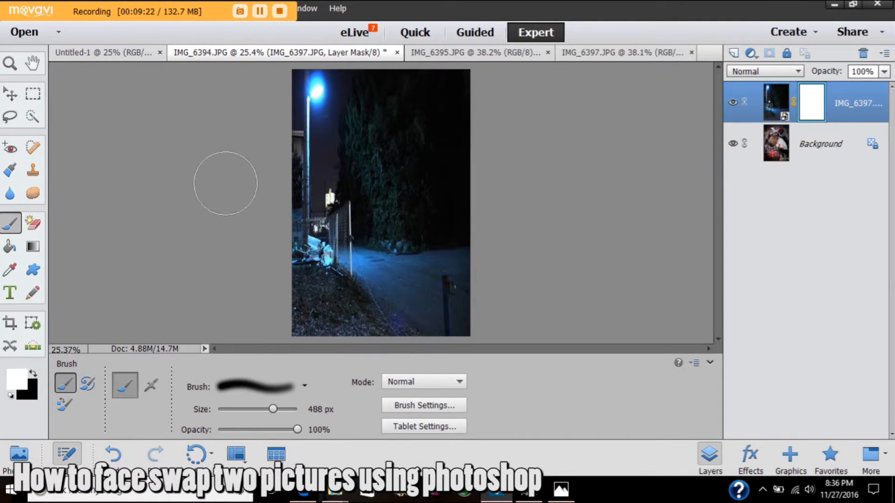
pyautogui.click(33, 374)
pyautogui.moveTo(391, 200)
pyautogui.mouseDown()
pyautogui.moveTo(386, 168)
pyautogui.moveTo(396, 172)
pyautogui.moveTo(380, 169)
pyautogui.moveTo(410, 141)
pyautogui.moveTo(370, 127)
pyautogui.moveTo(371, 103)
pyautogui.moveTo(359, 126)
pyautogui.moveTo(345, 102)
pyautogui.moveTo(331, 115)
pyautogui.moveTo(310, 103)
pyautogui.moveTo(325, 142)
pyautogui.moveTo(318, 94)
pyautogui.moveTo(400, 100)
pyautogui.moveTo(411, 120)
pyautogui.moveTo(471, 133)
pyautogui.moveTo(461, 111)
pyautogui.moveTo(452, 228)
pyautogui.moveTo(439, 184)
pyautogui.moveTo(454, 192)
pyautogui.moveTo(453, 290)
pyautogui.moveTo(438, 306)
pyautogui.moveTo(443, 286)
pyautogui.moveTo(463, 299)
pyautogui.moveTo(411, 225)
pyautogui.moveTo(384, 293)
pyautogui.moveTo(375, 277)
pyautogui.moveTo(420, 297)
pyautogui.moveTo(409, 314)
pyautogui.moveTo(432, 314)
pyautogui.moveTo(365, 220)
pyautogui.moveTo(351, 240)
pyautogui.moveTo(336, 239)
pyautogui.moveTo(324, 287)
pyautogui.moveTo(332, 260)
pyautogui.moveTo(338, 277)
pyautogui.moveTo(337, 241)
pyautogui.moveTo(314, 301)
pyautogui.moveTo(336, 297)
pyautogui.moveTo(291, 277)
pyautogui.moveTo(337, 211)
pyautogui.moveTo(312, 137)
pyautogui.moveTo(342, 113)
pyautogui.moveTo(317, 93)
pyautogui.moveTo(315, 113)
pyautogui.moveTo(340, 100)
pyautogui.moveTo(305, 91)
pyautogui.moveTo(391, 129)
pyautogui.moveTo(439, 117)
pyautogui.moveTo(465, 123)
pyautogui.moveTo(464, 112)
pyautogui.moveTo(436, 99)
pyautogui.moveTo(455, 93)
pyautogui.moveTo(334, 104)
pyautogui.moveTo(306, 119)
pyautogui.moveTo(408, 203)
pyautogui.moveTo(436, 271)
pyautogui.moveTo(464, 291)
pyautogui.moveTo(452, 302)
pyautogui.moveTo(415, 293)
pyautogui.moveTo(409, 324)
pyautogui.moveTo(404, 305)
pyautogui.moveTo(308, 203)
pyautogui.moveTo(322, 104)
pyautogui.moveTo(301, 97)
pyautogui.moveTo(439, 136)
pyautogui.moveTo(448, 127)
pyautogui.moveTo(428, 150)
pyautogui.moveTo(429, 214)
pyautogui.mouseUp()
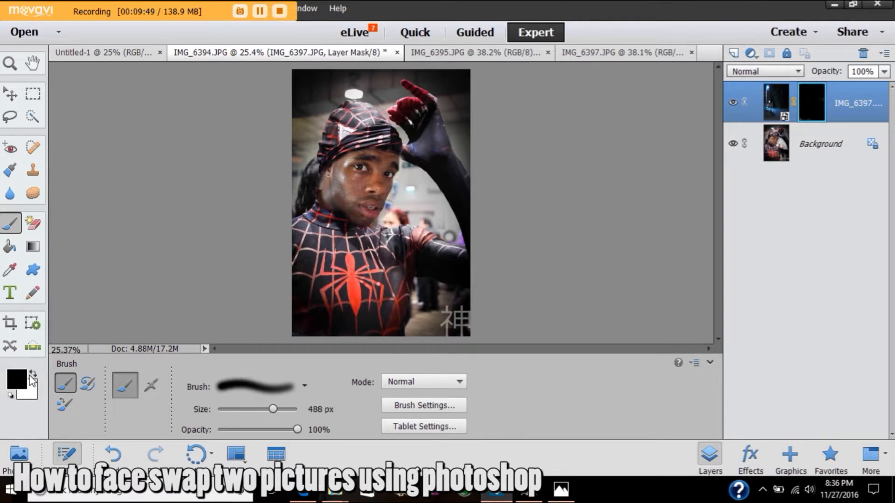
# Reveal the night street photo beneath the raised arm by painting the IMG_6397 mask white, refining the body edge with an 83 px brush
pyautogui.click(35, 375)
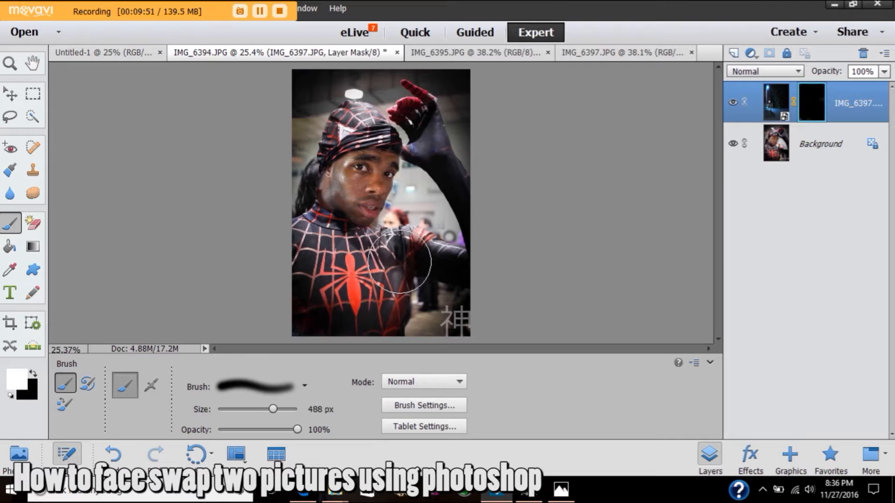
pyautogui.moveTo(247, 407); pyautogui.dragTo(240, 408)
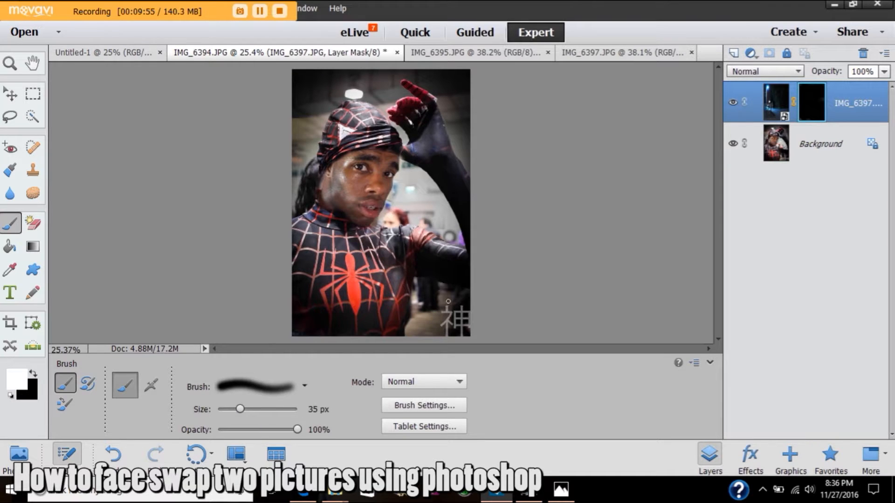
pyautogui.moveTo(242, 414); pyautogui.dragTo(270, 410)
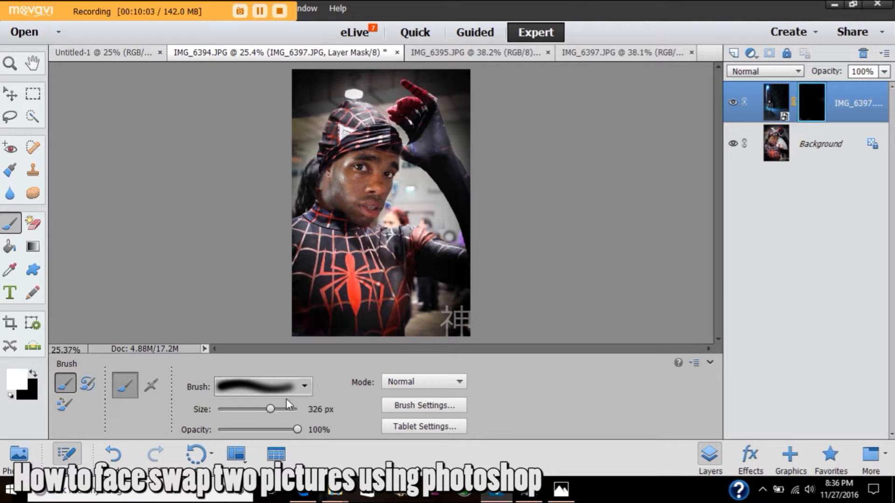
pyautogui.moveTo(270, 409); pyautogui.dragTo(268, 409)
pyautogui.moveTo(429, 311)
pyautogui.mouseDown()
pyautogui.moveTo(453, 322)
pyautogui.moveTo(456, 309)
pyautogui.moveTo(460, 321)
pyautogui.moveTo(454, 305)
pyautogui.moveTo(422, 325)
pyautogui.mouseUp()
pyautogui.moveTo(266, 410); pyautogui.dragTo(261, 409)
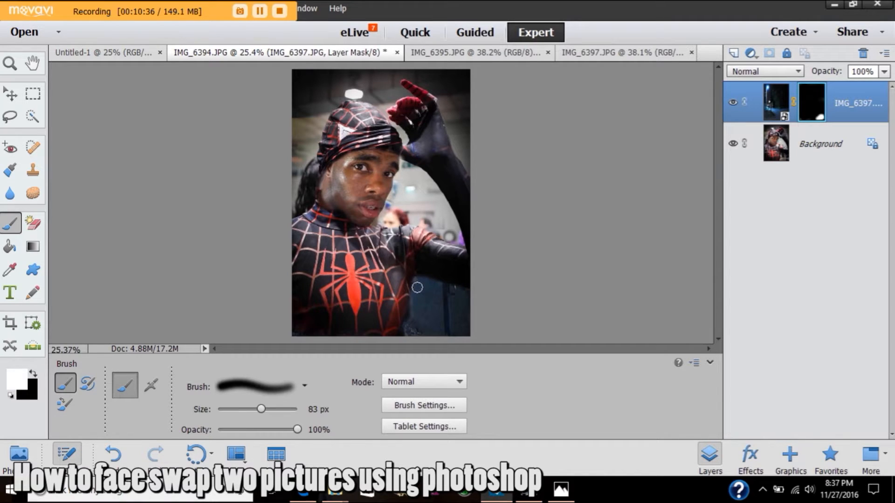
pyautogui.moveTo(412, 331); pyautogui.dragTo(424, 324)
# Paint the IMG_6397 mask white around the head and in the gap under the raised arm, using an 87 px brush for the gap
pyautogui.moveTo(262, 409); pyautogui.dragTo(269, 408)
pyautogui.moveTo(342, 84)
pyautogui.mouseDown()
pyautogui.moveTo(308, 113)
pyautogui.moveTo(317, 94)
pyautogui.moveTo(314, 102)
pyautogui.moveTo(304, 77)
pyautogui.moveTo(302, 112)
pyautogui.moveTo(319, 102)
pyautogui.moveTo(312, 120)
pyautogui.moveTo(320, 111)
pyautogui.moveTo(302, 134)
pyautogui.moveTo(304, 192)
pyautogui.moveTo(295, 199)
pyautogui.moveTo(308, 158)
pyautogui.moveTo(289, 204)
pyautogui.moveTo(308, 182)
pyautogui.mouseUp()
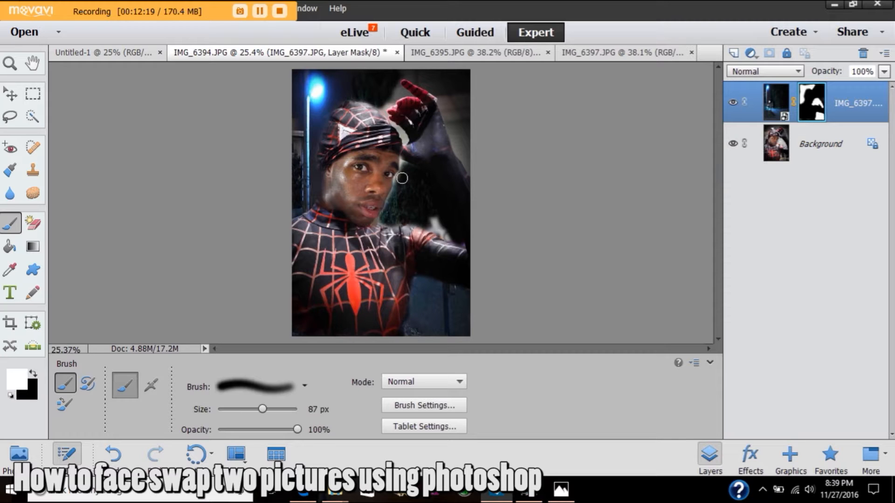
pyautogui.moveTo(427, 222); pyautogui.dragTo(455, 242)
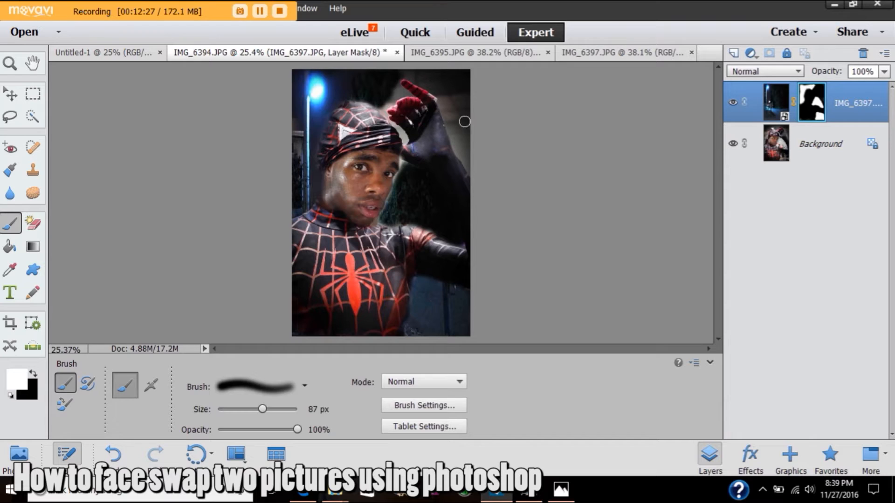
# Extend the white mask painting across the area beside the raised arm and refine the edges around the hand with a 30 px brush
pyautogui.moveTo(265, 410); pyautogui.dragTo(270, 410)
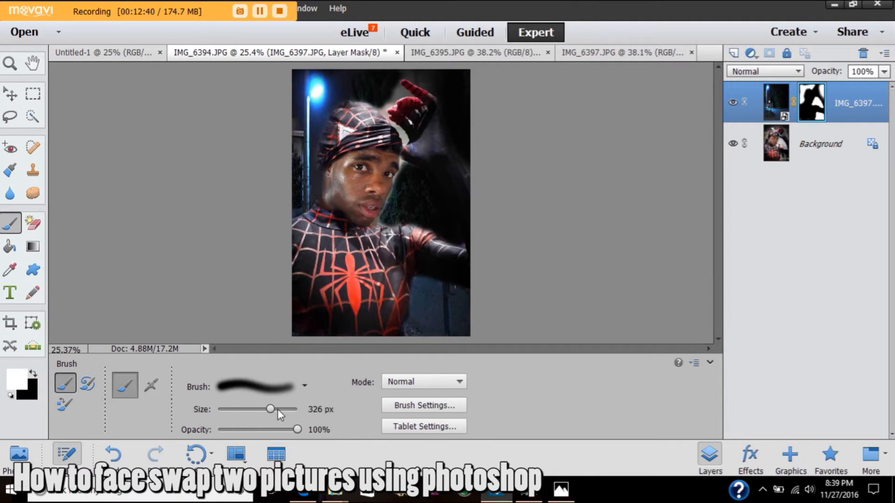
pyautogui.moveTo(272, 408); pyautogui.dragTo(259, 408)
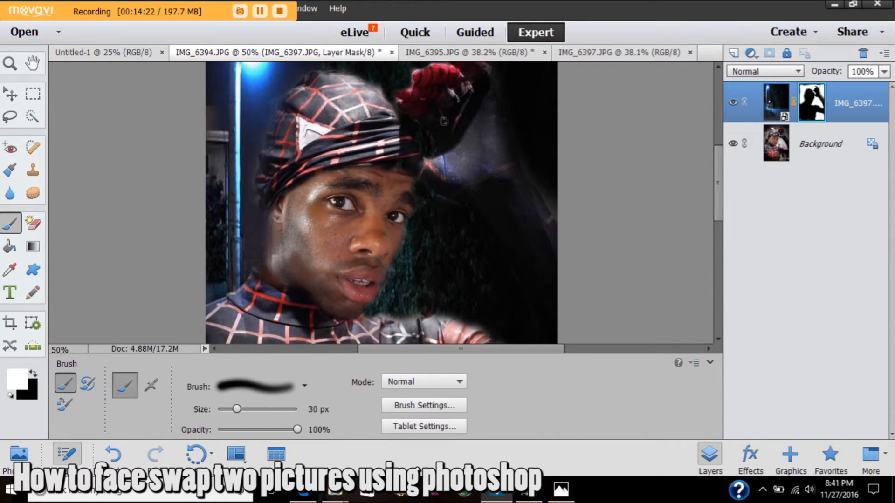
pyautogui.click(455, 97)
pyautogui.moveTo(718, 186); pyautogui.dragTo(716, 179)
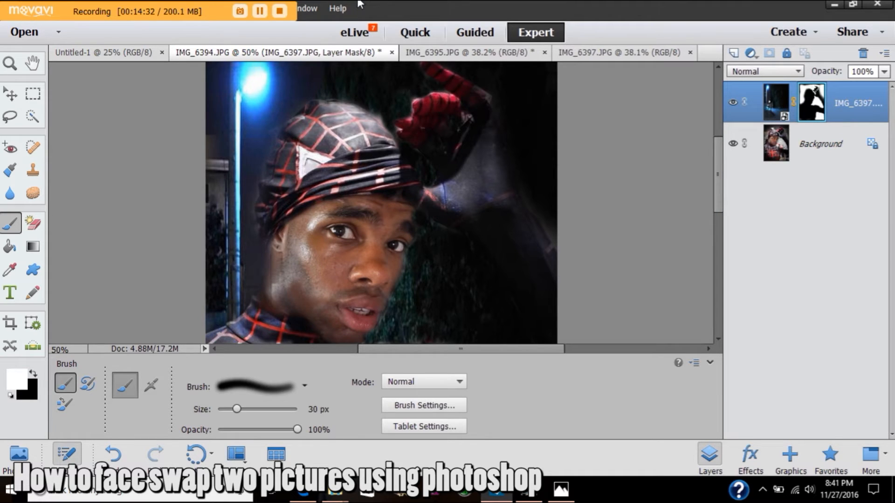
# Check the composite, and merge the visible IMG_6397 and Background layers into one
pyautogui.hotkey('ctrl', '-')
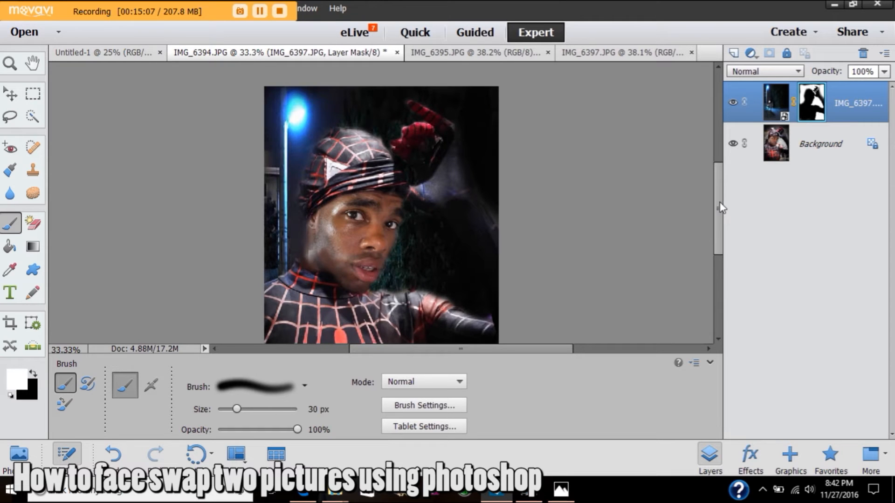
pyautogui.scroll(-5, 724, 219)
pyautogui.scroll(5, 726, 229)
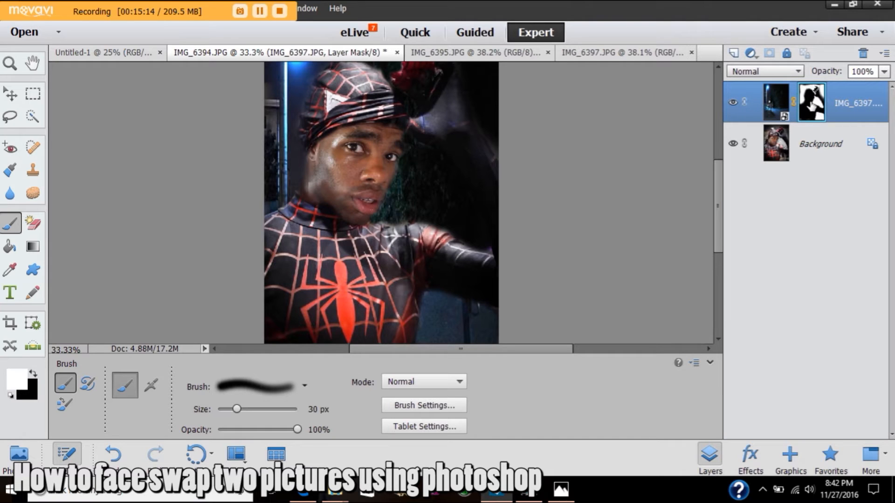
pyautogui.rightClick(793, 101)
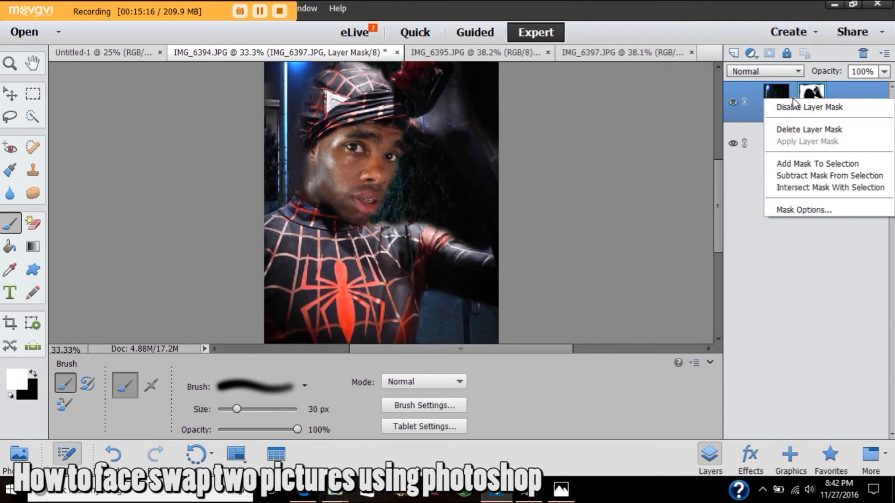
pyautogui.rightClick(768, 99)
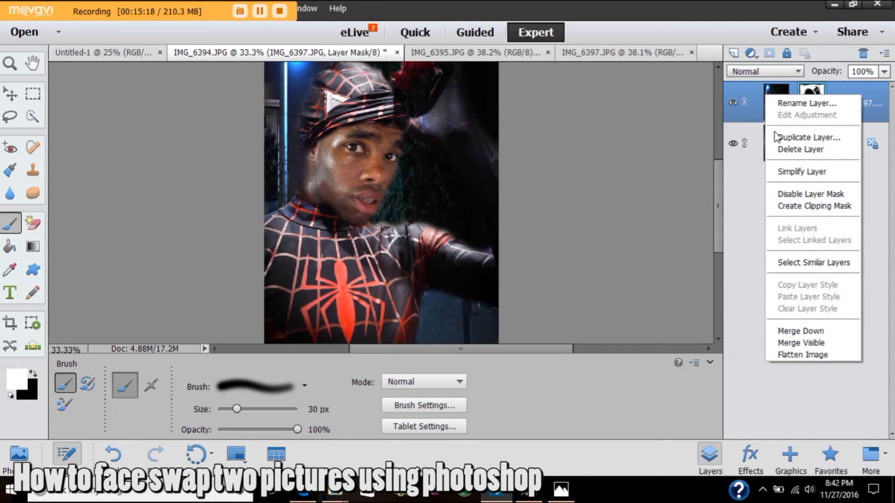
pyautogui.click(796, 342)
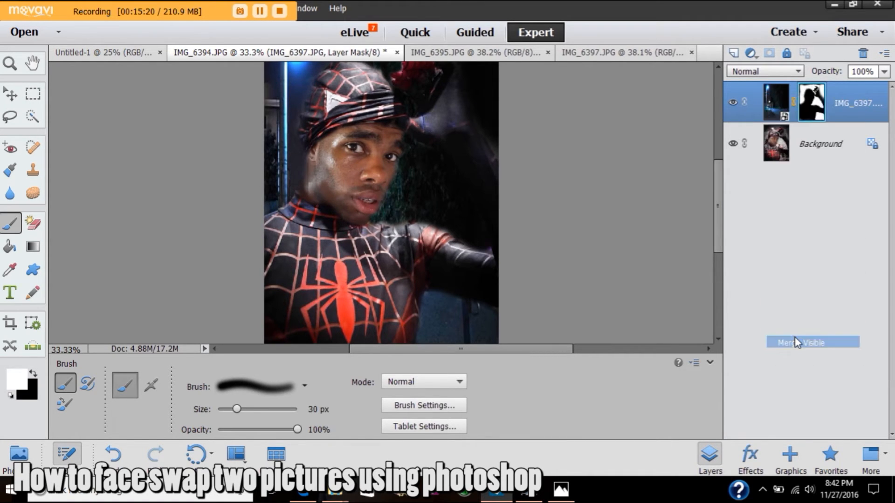
pyautogui.moveTo(718, 158)
pyautogui.mouseDown()
pyautogui.moveTo(717, 182)
pyautogui.moveTo(714, 144)
pyautogui.mouseUp()
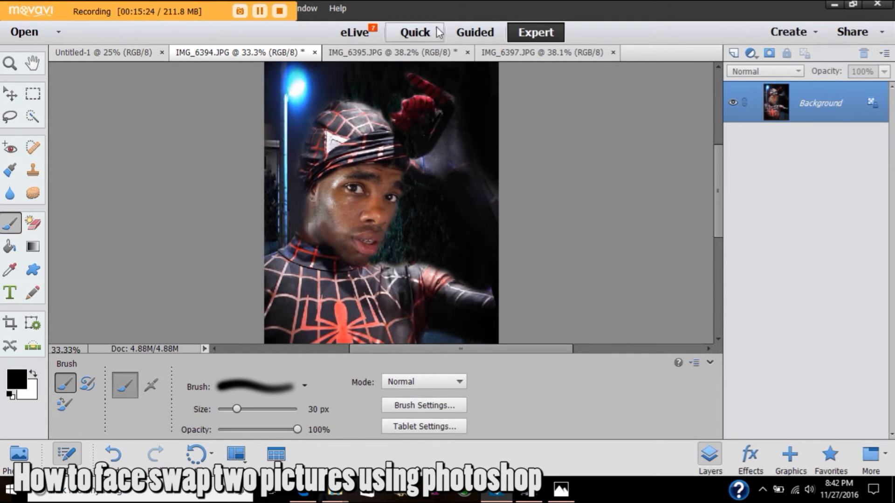
# Apply the guided Orton Effect to the merged image, adding it repeatedly and setting a low blur
pyautogui.click(422, 33)
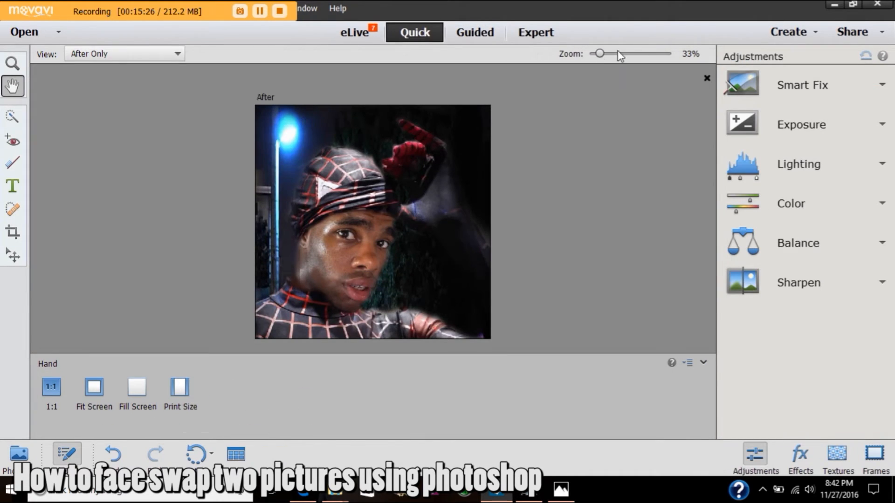
pyautogui.moveTo(600, 54); pyautogui.dragTo(597, 55)
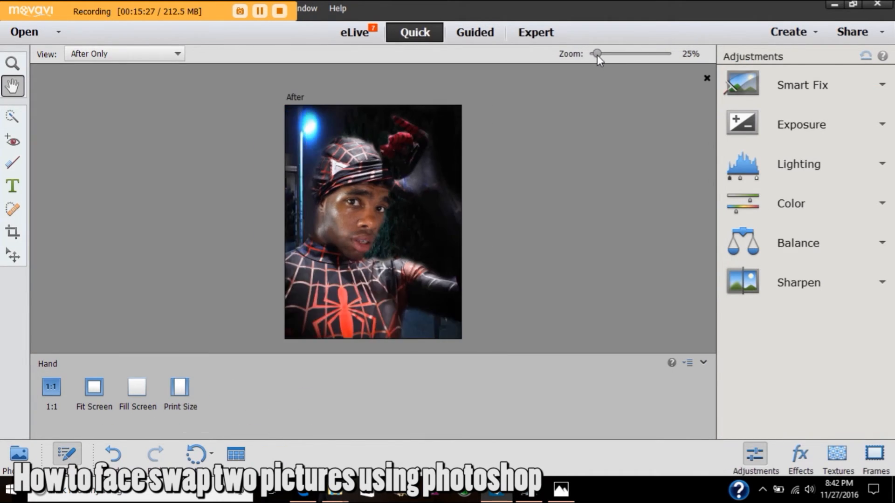
pyautogui.click(466, 38)
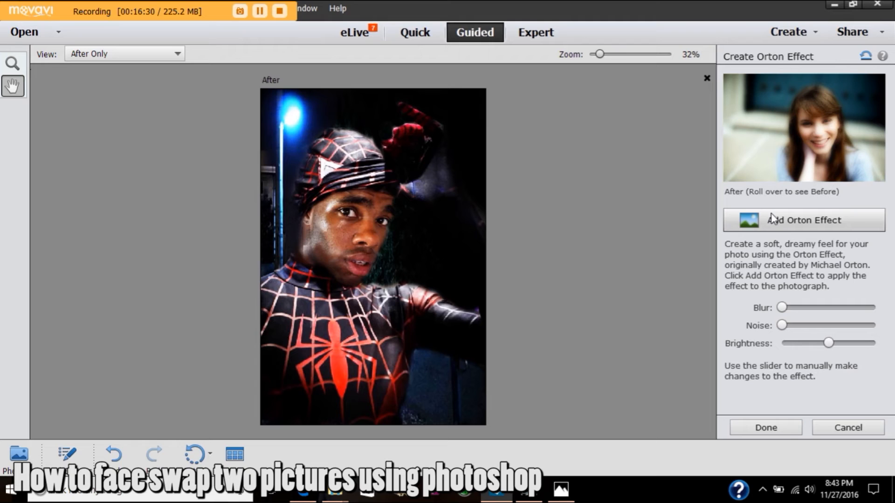
pyautogui.moveTo(783, 308); pyautogui.dragTo(800, 308)
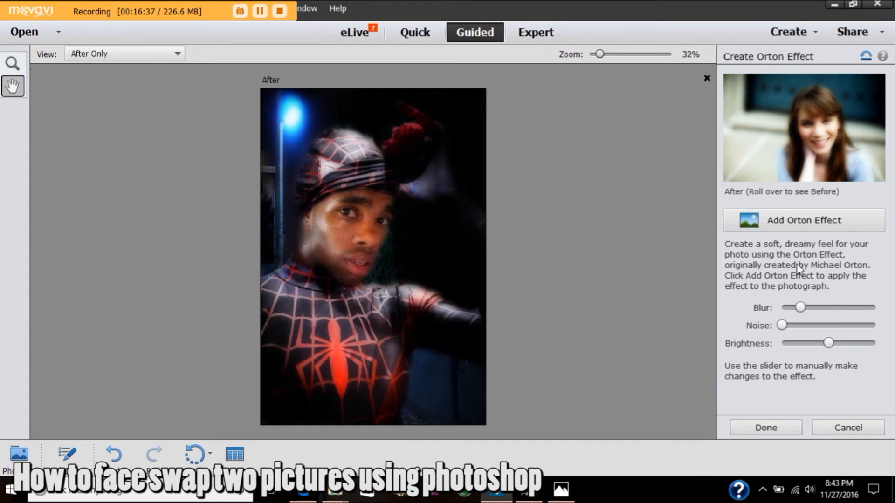
pyautogui.click(800, 233)
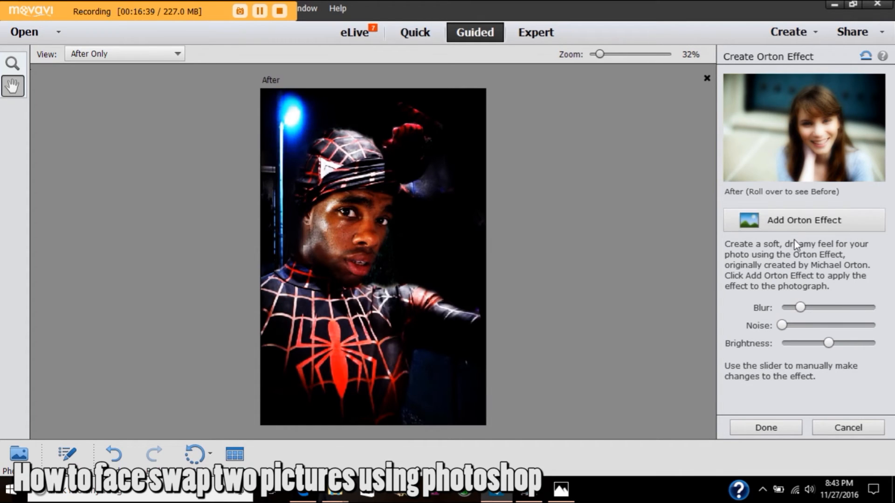
pyautogui.moveTo(804, 304); pyautogui.dragTo(801, 305)
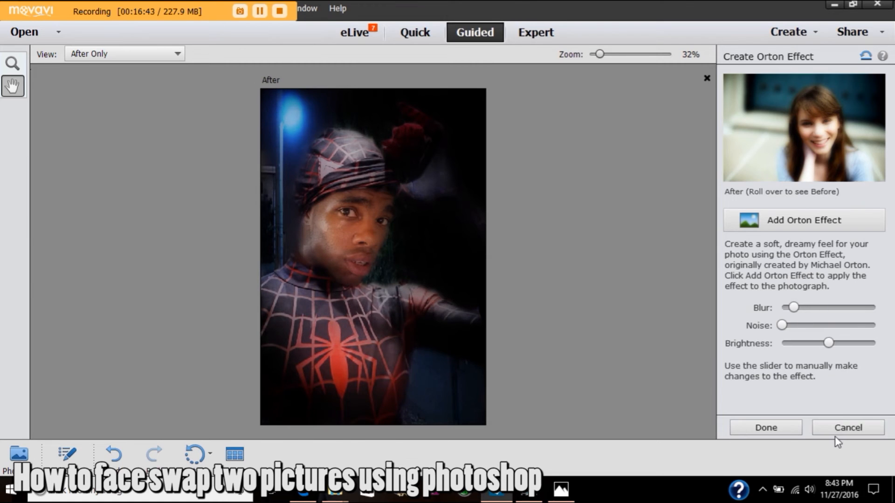